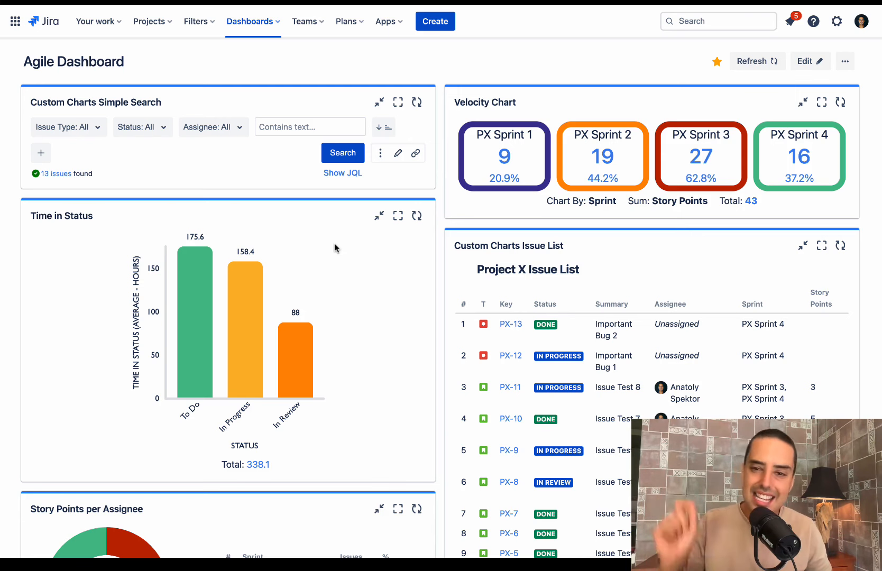
# - Find new apps in the Atlassian Marketplace by searching for "custom charts for jira"
pyautogui.click(380, 25)
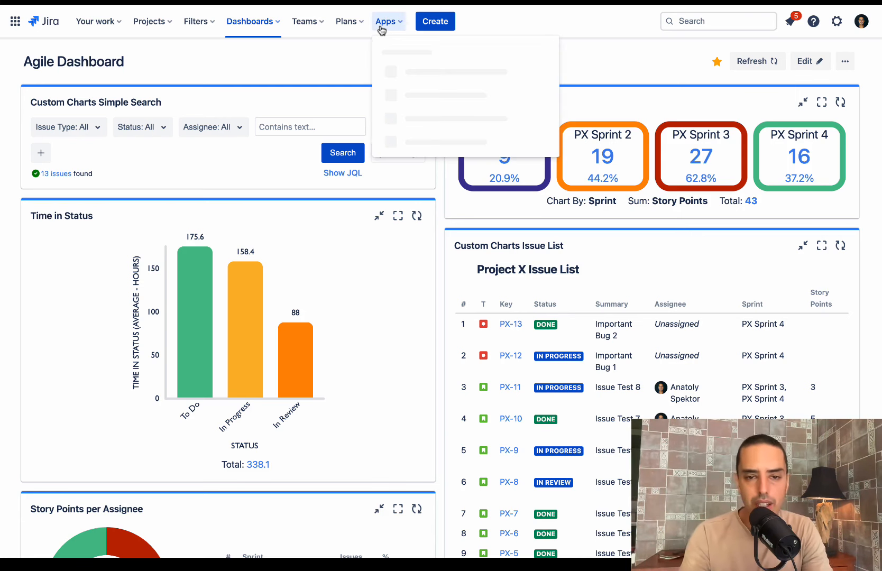
pyautogui.click(459, 372)
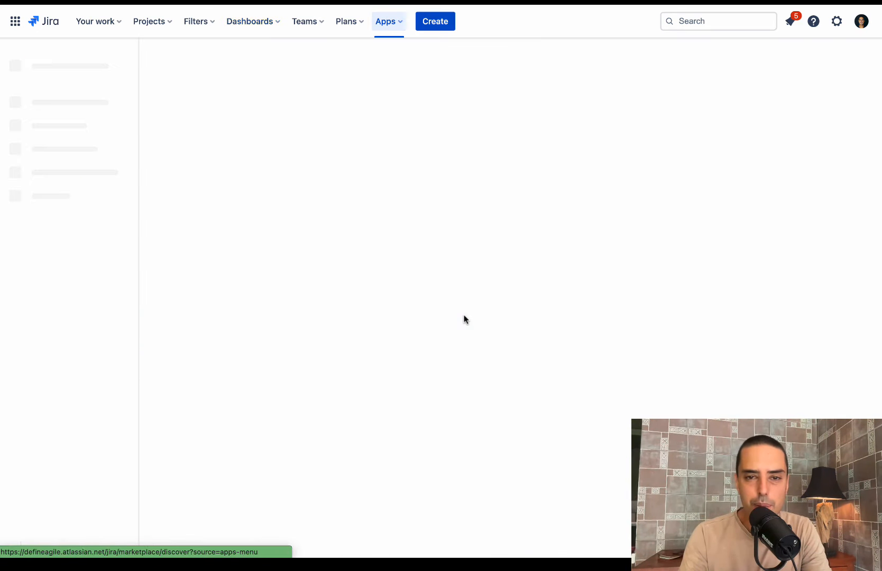
pyautogui.write('cu')
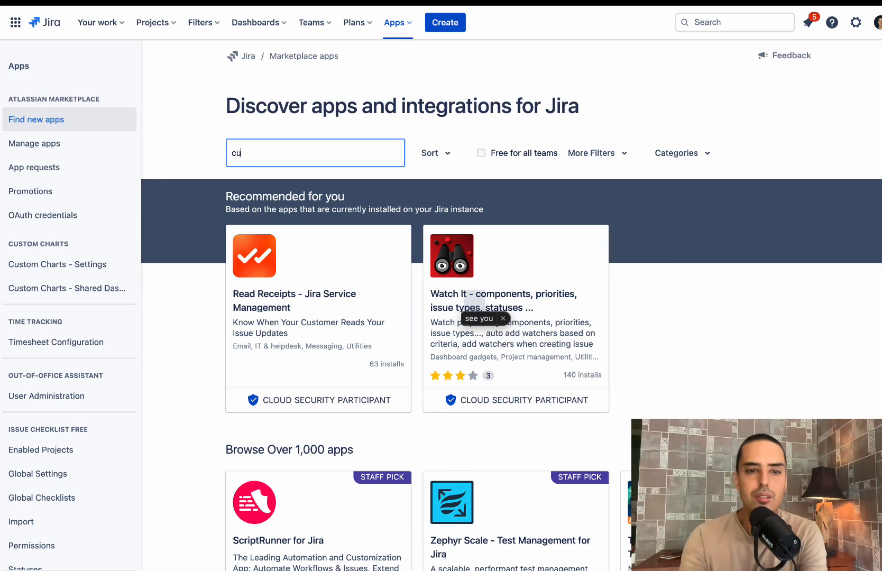
pyautogui.write('stom c')
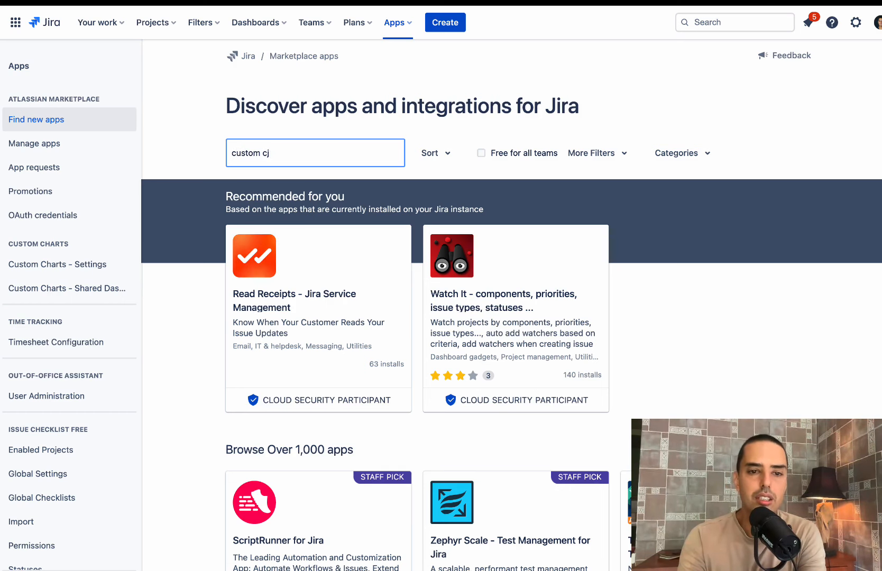
pyautogui.write('harts for jira')
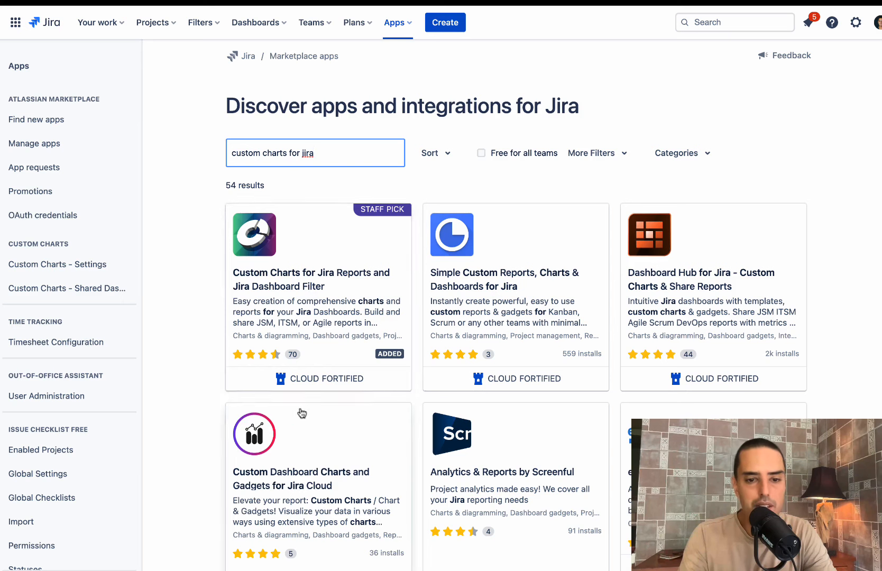
# - Open the Custom Charts for Jira Reports and Jira Dashboard Filter listing and check its cloud pricing for 100 users
pyautogui.moveTo(309, 385)
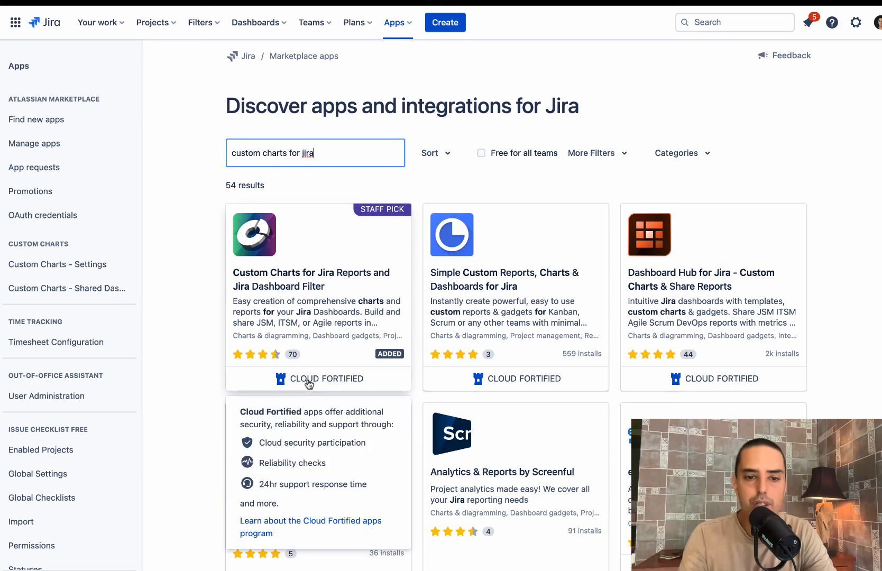
pyautogui.click(329, 252)
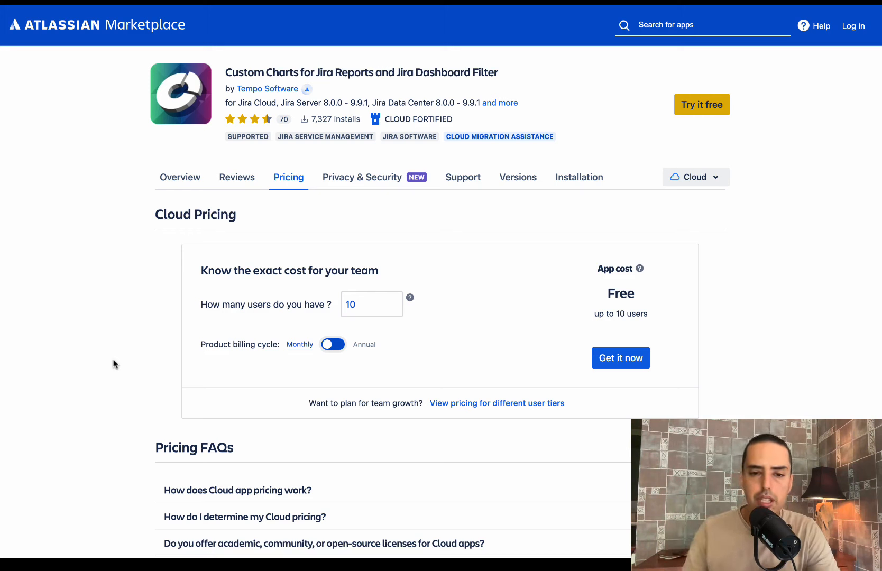
pyautogui.click(371, 303)
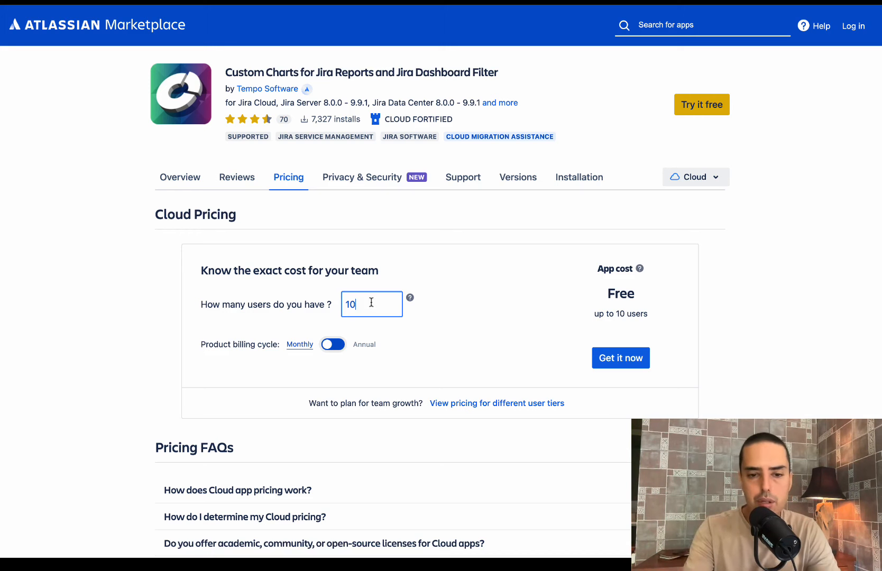
pyautogui.write('0')
pyautogui.click(82, 335)
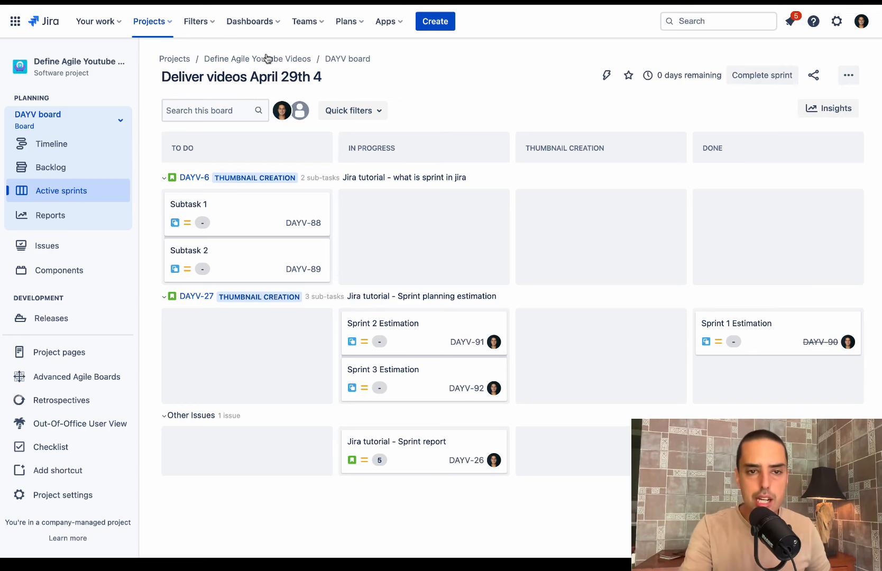
# - Open the Agile Dashboard for editing and search the available gadgets for "custom charts"
pyautogui.click(264, 22)
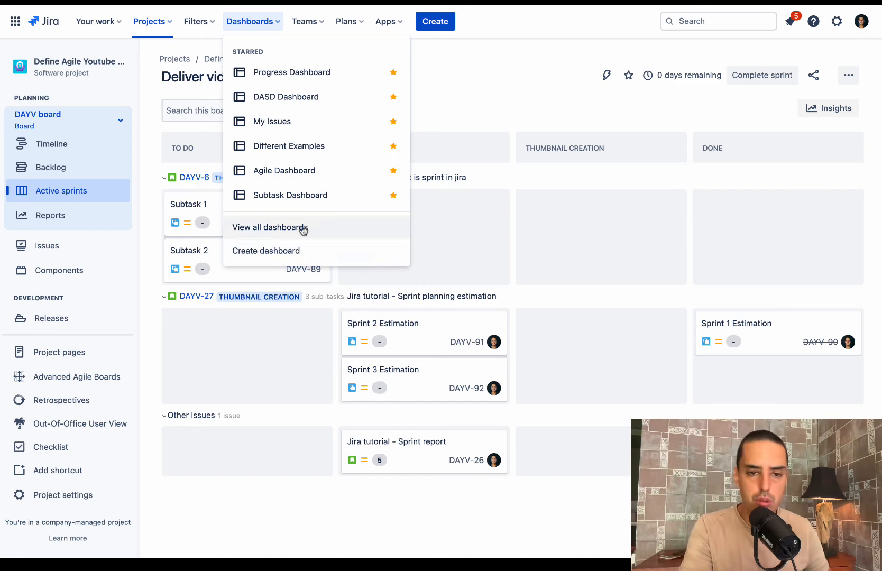
pyautogui.click(302, 172)
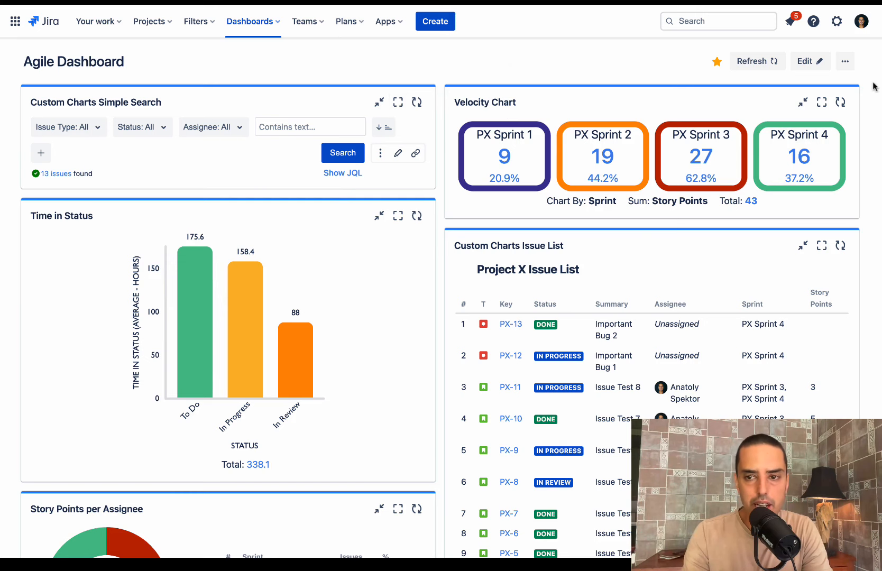
pyautogui.click(809, 62)
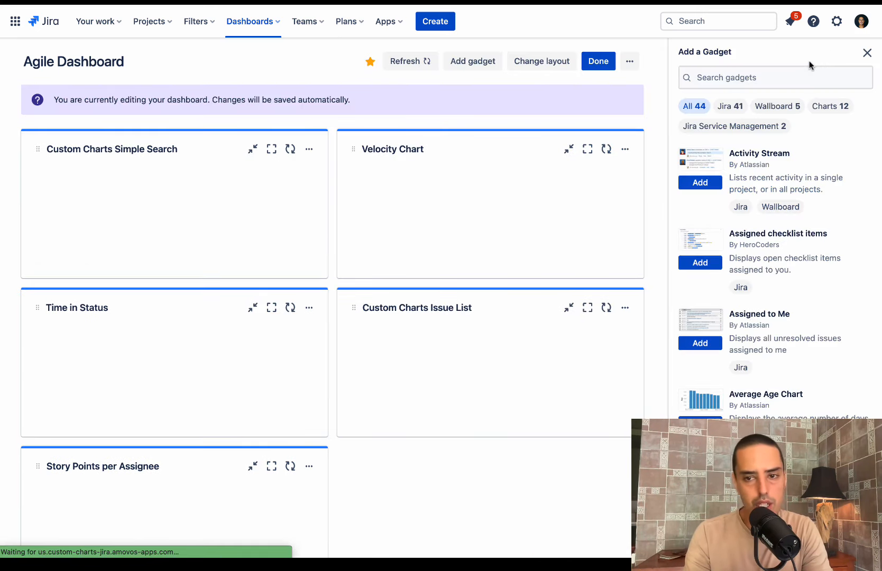
pyautogui.click(745, 79)
pyautogui.write('custom')
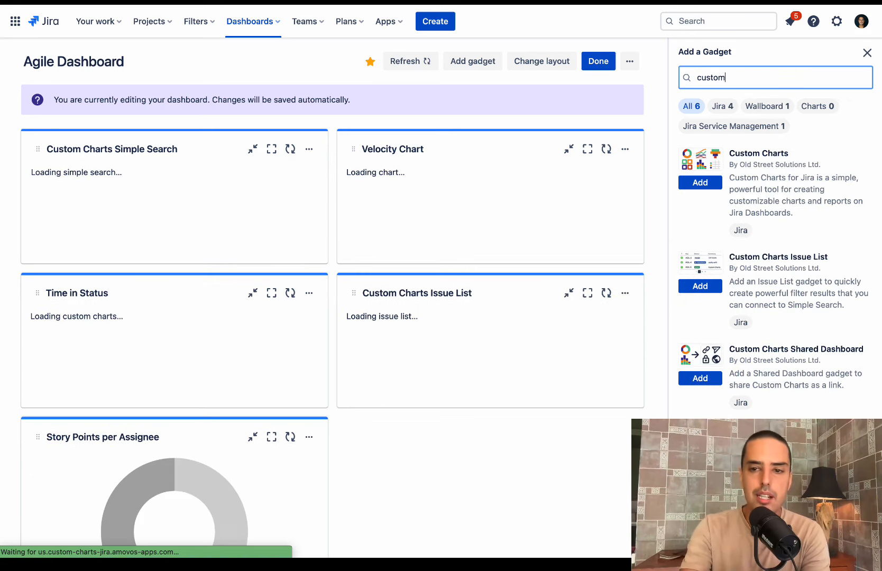
pyautogui.write(' charts')
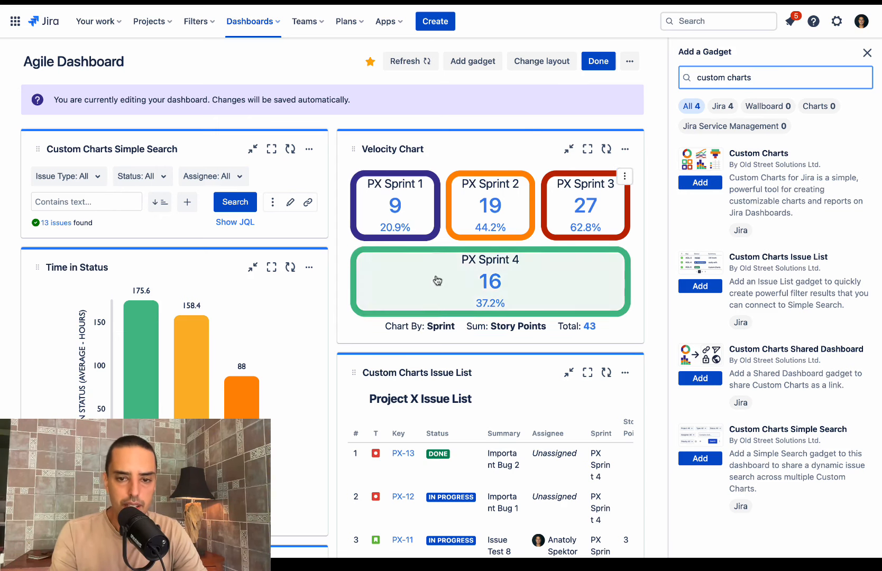
# - Review the dashboard's gadgets and filter them by one team member as assignee in the Custom Charts Simple Search gadget
pyautogui.scroll(-2, 493, 229)
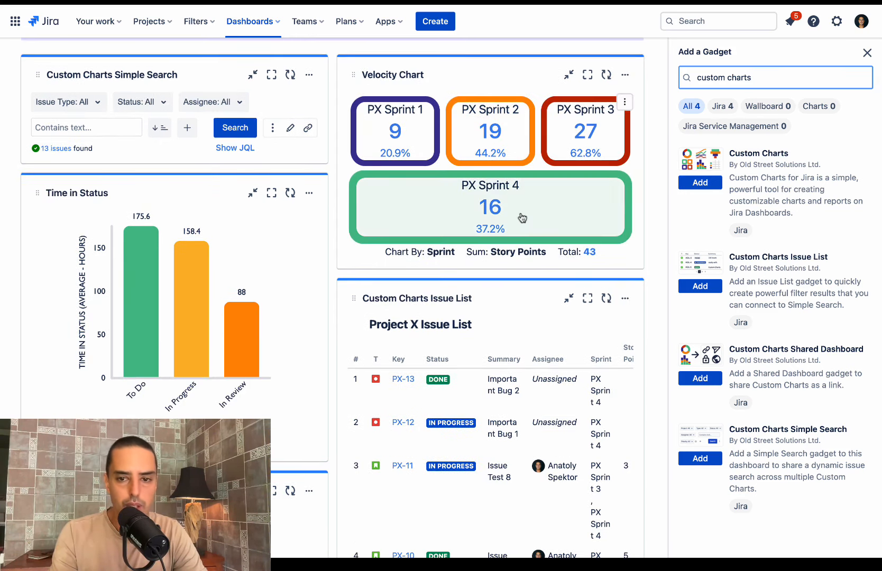
pyautogui.scroll(-5, 519, 218)
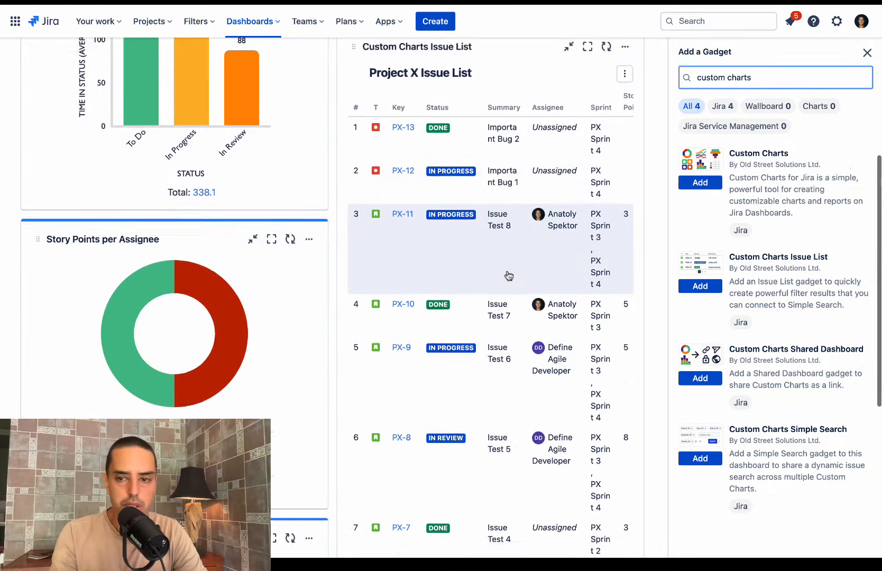
pyautogui.scroll(7, 508, 275)
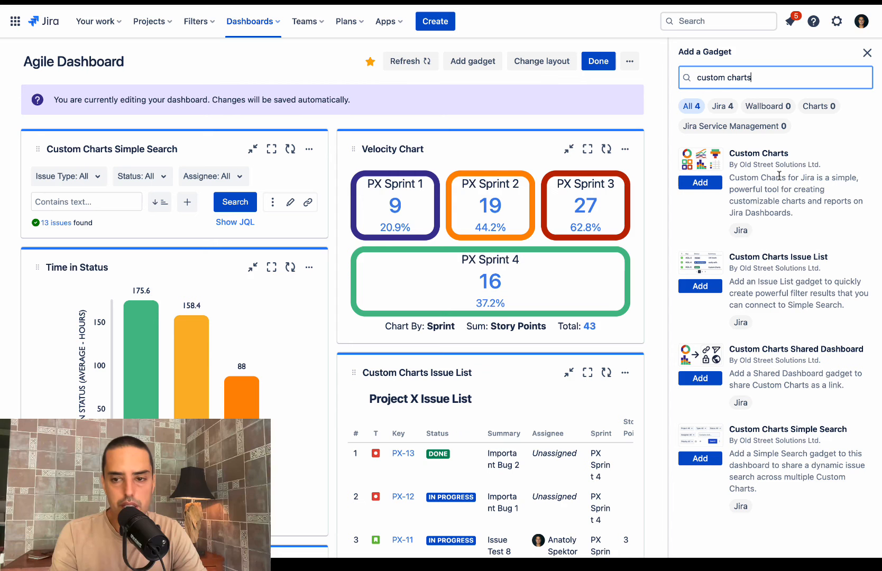
pyautogui.scroll(-5, 403, 208)
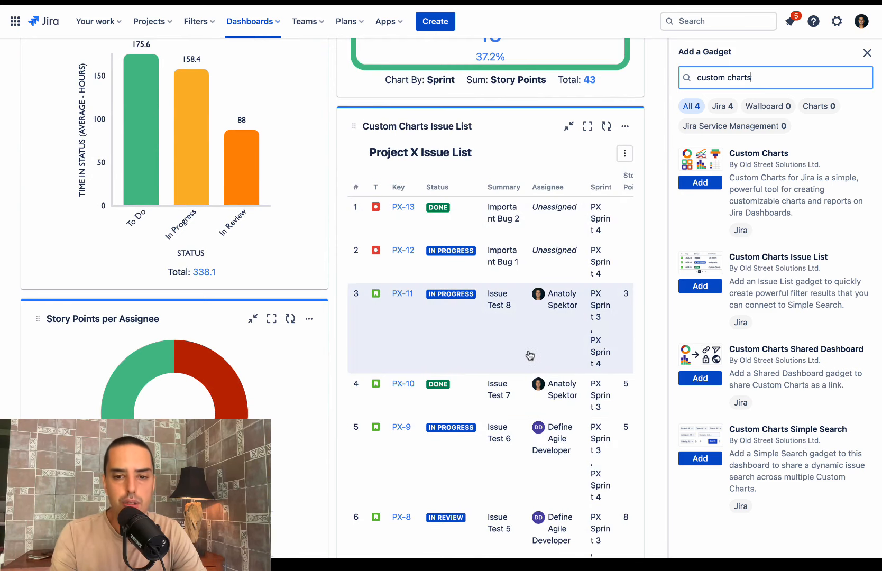
pyautogui.scroll(5, 529, 355)
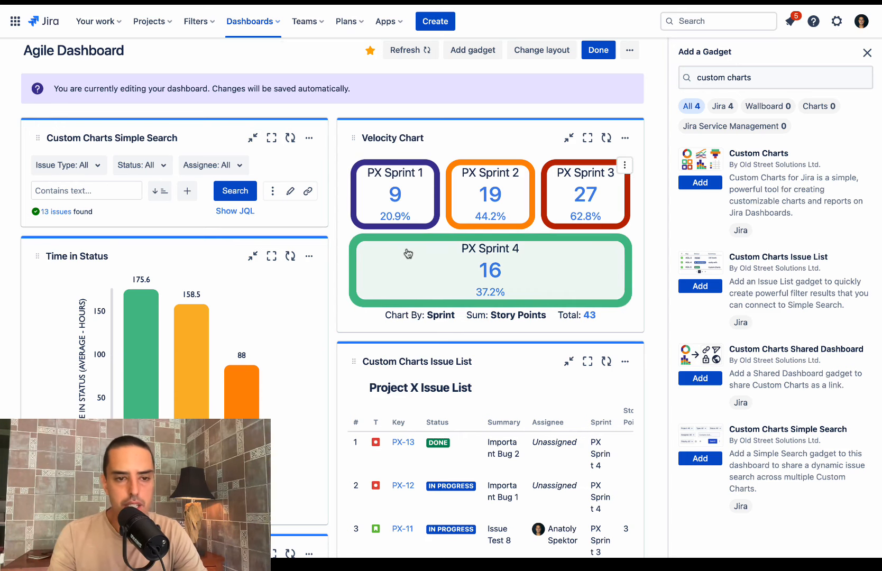
pyautogui.click(244, 164)
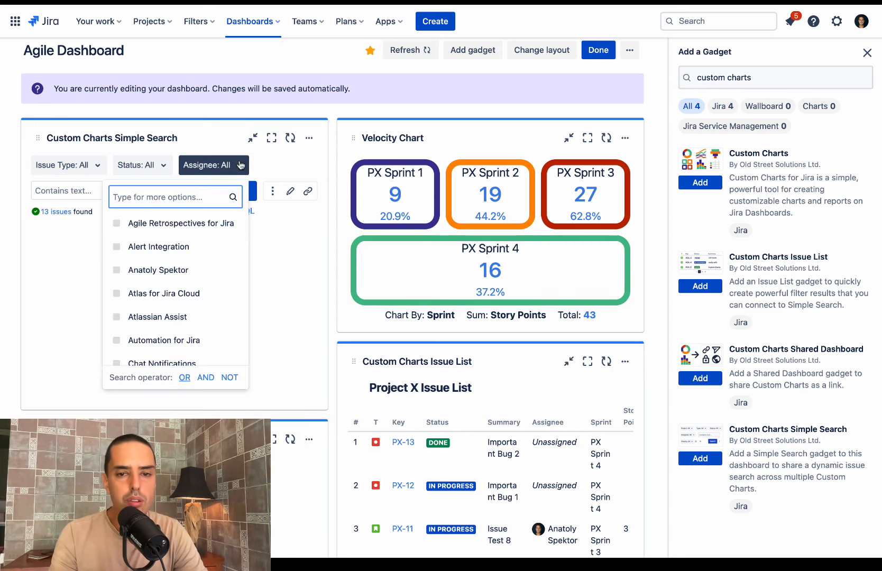
pyautogui.write('ana')
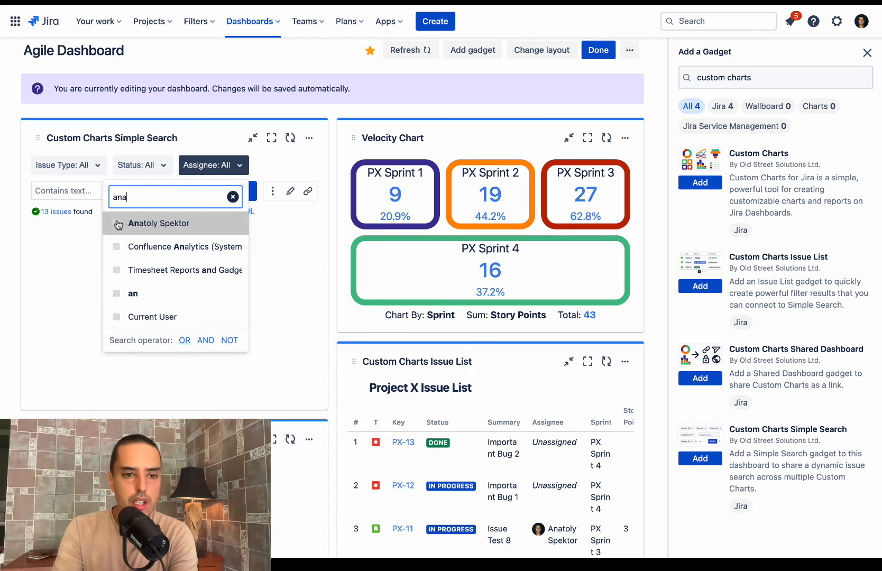
pyautogui.press('Return')
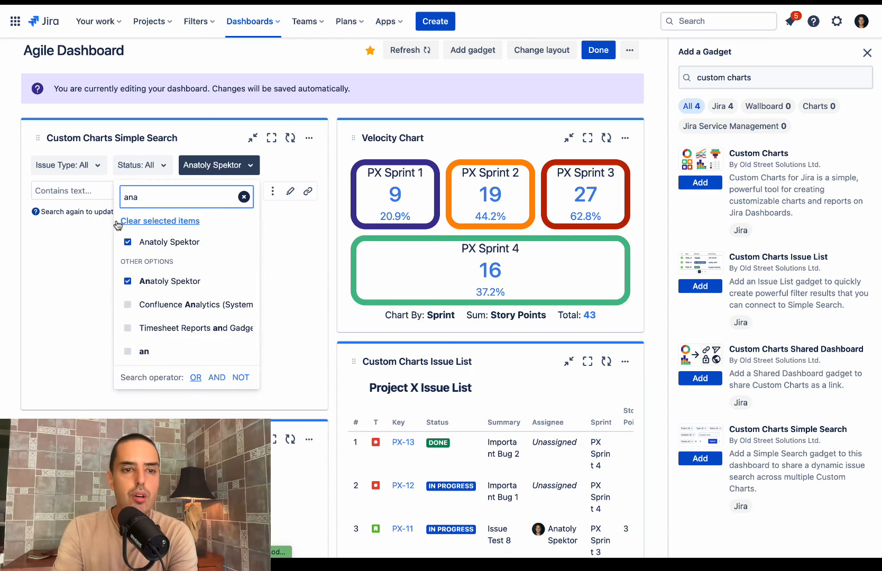
pyautogui.click(76, 251)
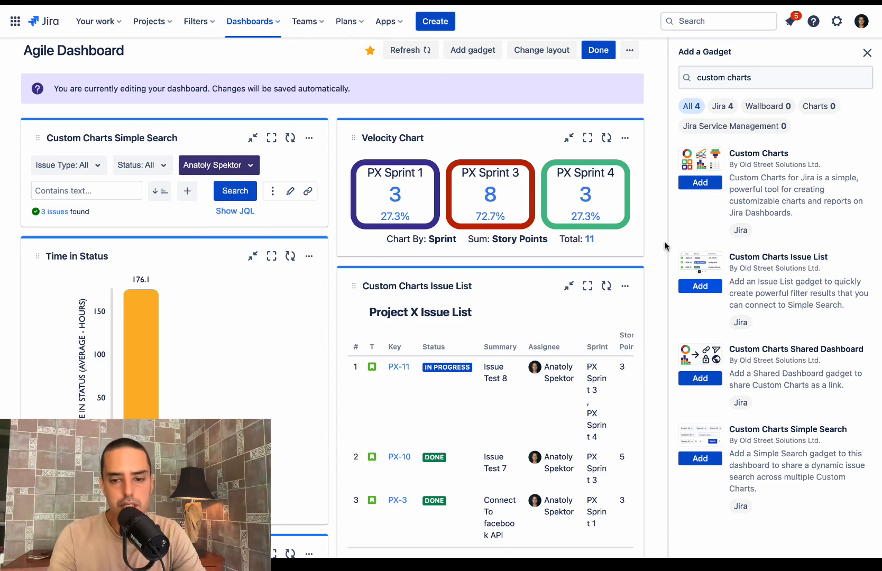
# - Clear the assignee filter in the Simple Search gadget and finish editing the dashboard
pyautogui.scroll(-1, 664, 247)
pyautogui.scroll(1, 544, 446)
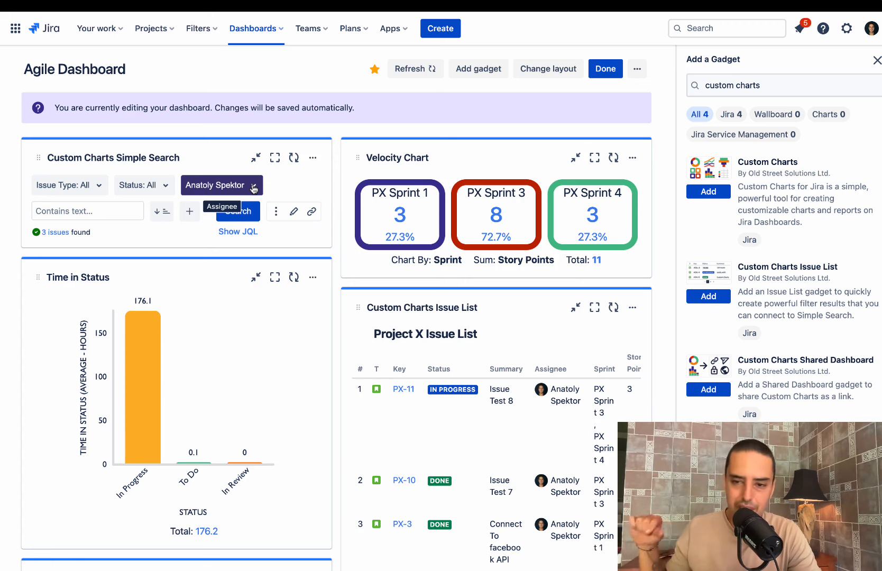
pyautogui.click(254, 188)
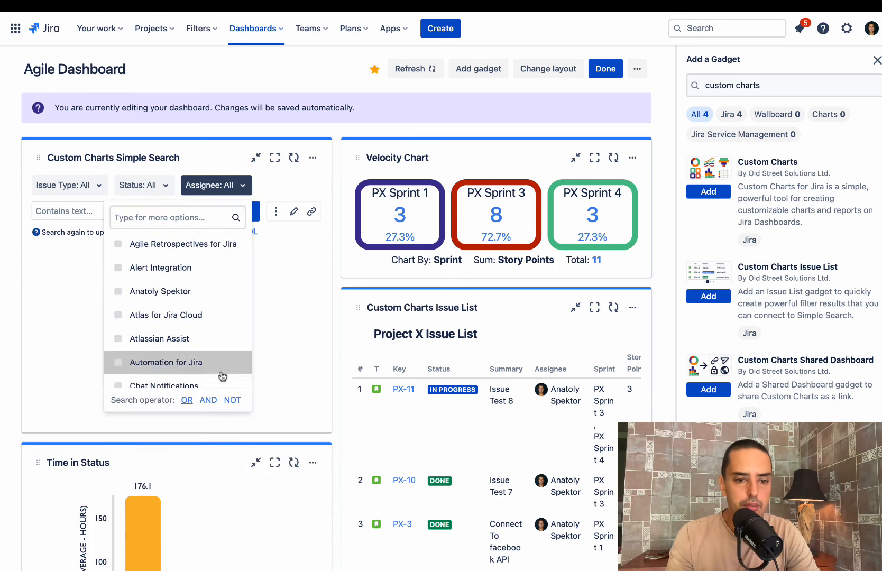
pyautogui.click(222, 417)
pyautogui.click(876, 60)
pyautogui.click(820, 71)
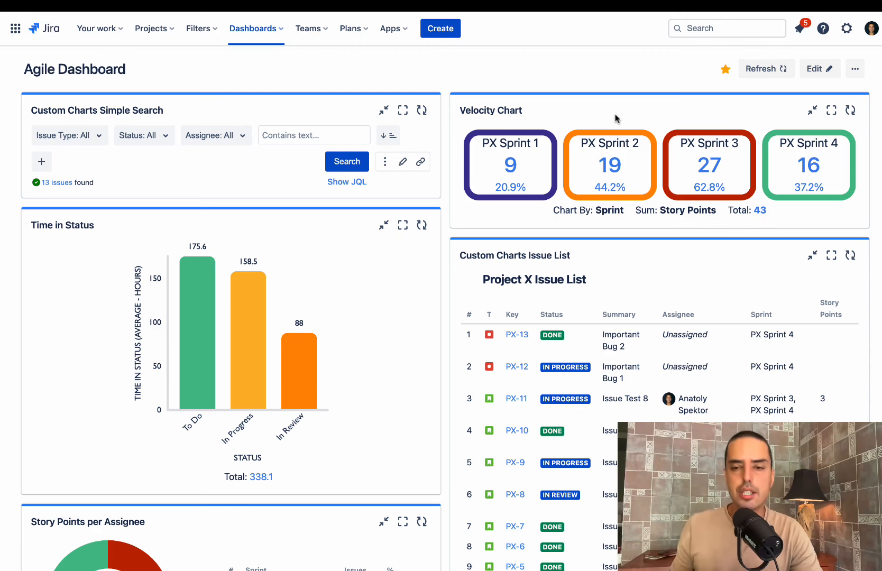
# - Filter the dashboard to issues with the status Done using the Simple Search gadget
pyautogui.click(147, 135)
pyautogui.write('done')
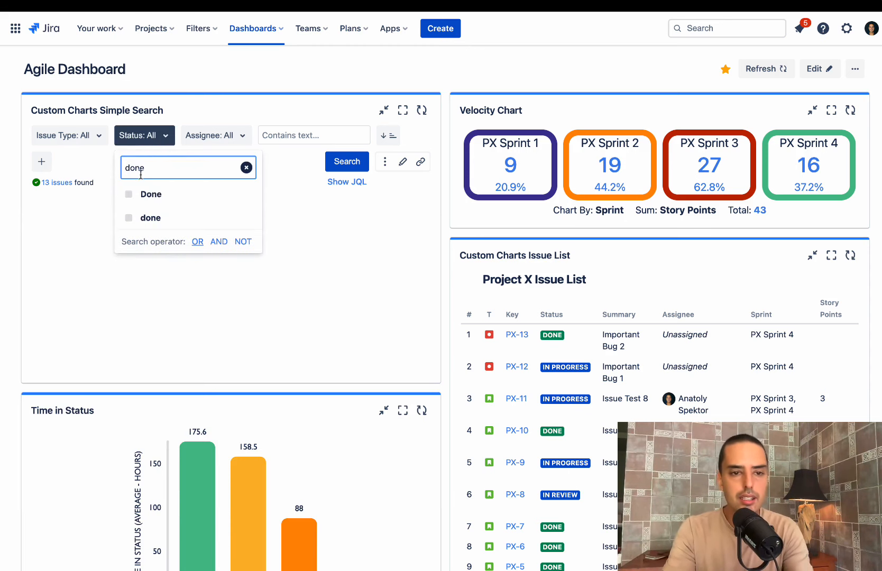
pyautogui.click(151, 193)
pyautogui.click(347, 161)
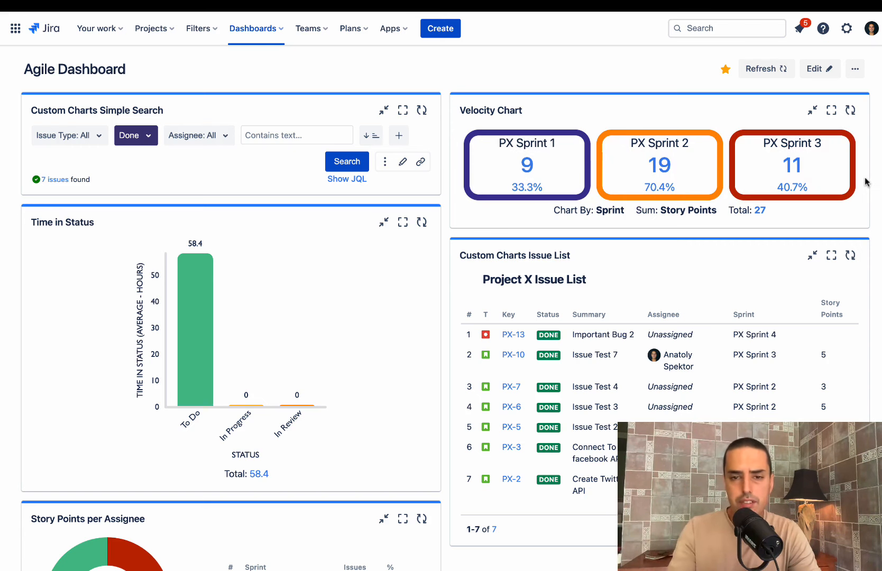
# - Reset the status filter in the Simple Search gadget to all statuses
pyautogui.click(141, 137)
pyautogui.click(130, 214)
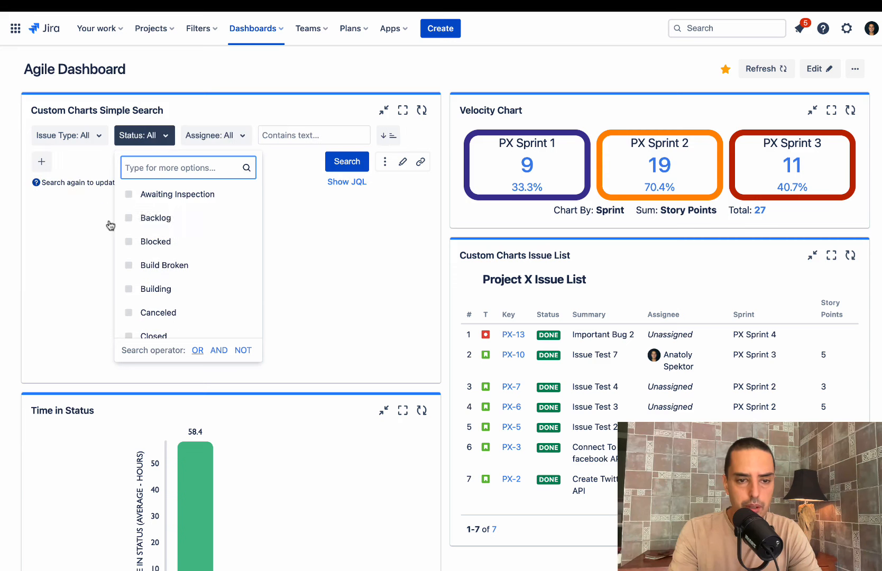
pyautogui.click(388, 221)
# - Examine the Time in Status, Project X Issue List and Story Points per Assignee gadgets on the dashboard
pyautogui.scroll(-1, 388, 221)
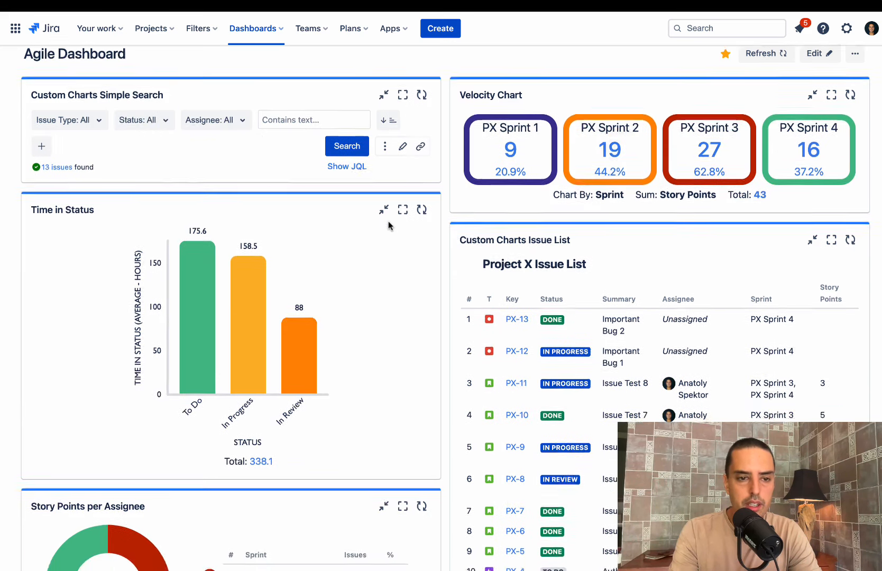
pyautogui.scroll(-2, 388, 221)
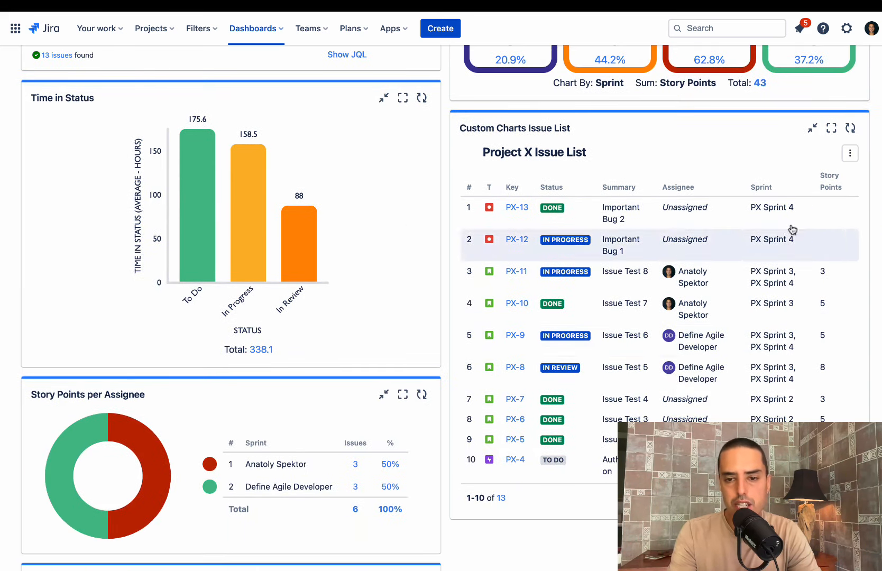
pyautogui.scroll(3, 639, 297)
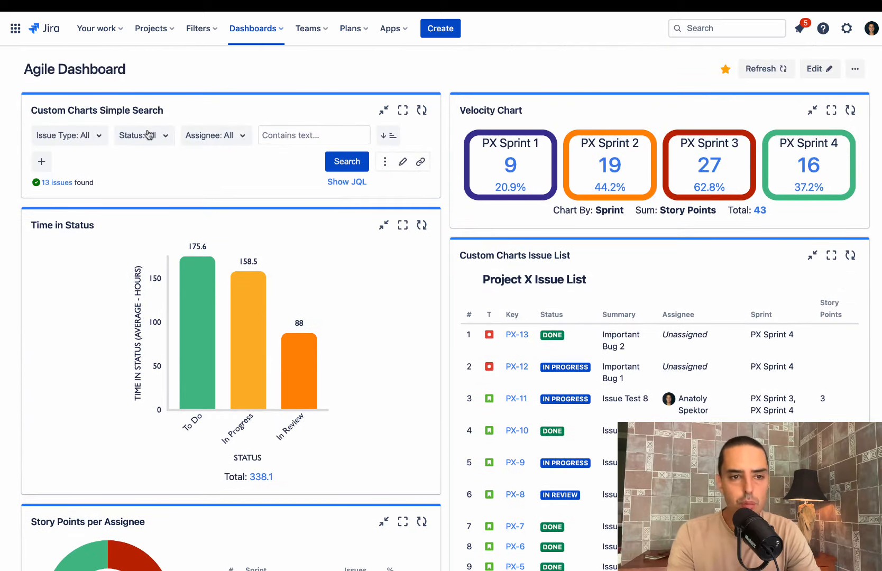
pyautogui.scroll(-2, 710, 255)
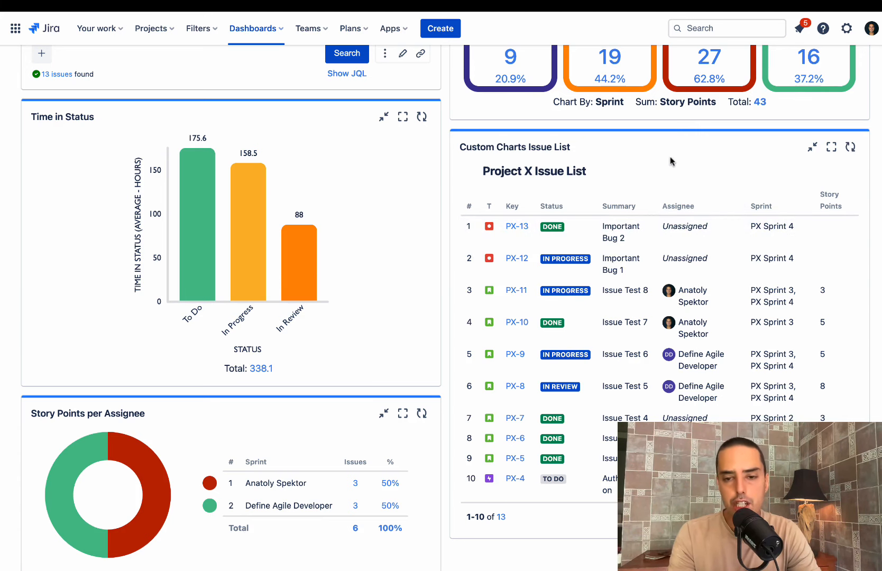
pyautogui.scroll(1, 670, 161)
pyautogui.scroll(-1, 669, 160)
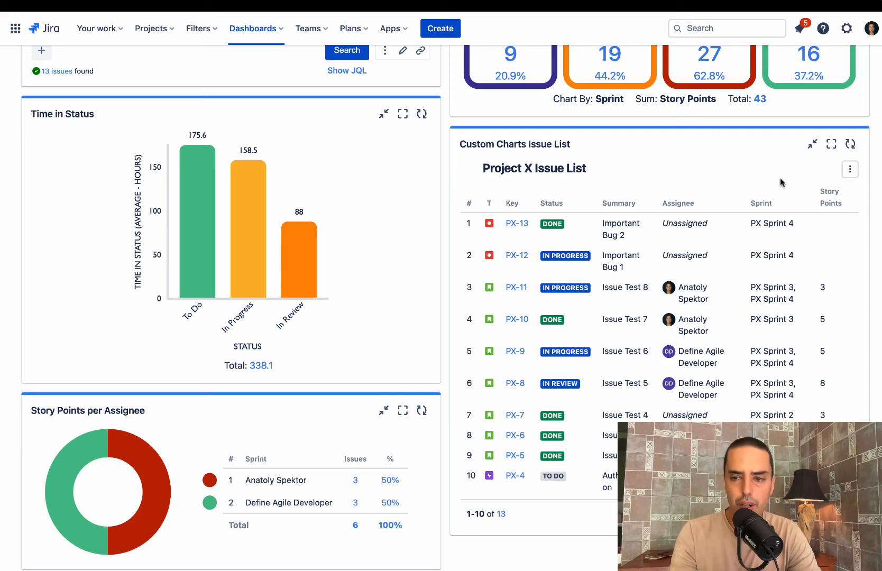
pyautogui.scroll(-3, 781, 183)
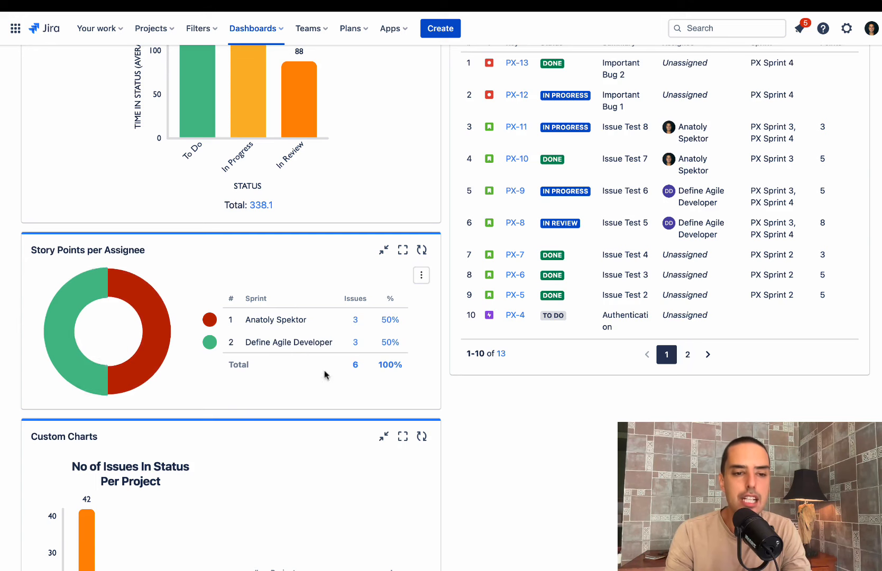
# - Examine the chart of the number of issues in each status per project, including its In Progress and To Do bars
pyautogui.scroll(-5, 329, 255)
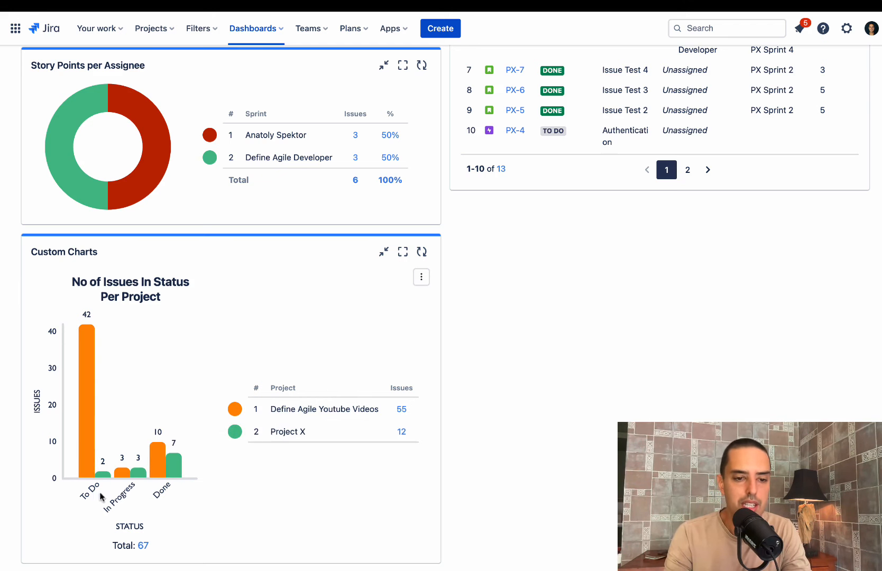
pyautogui.moveTo(129, 472)
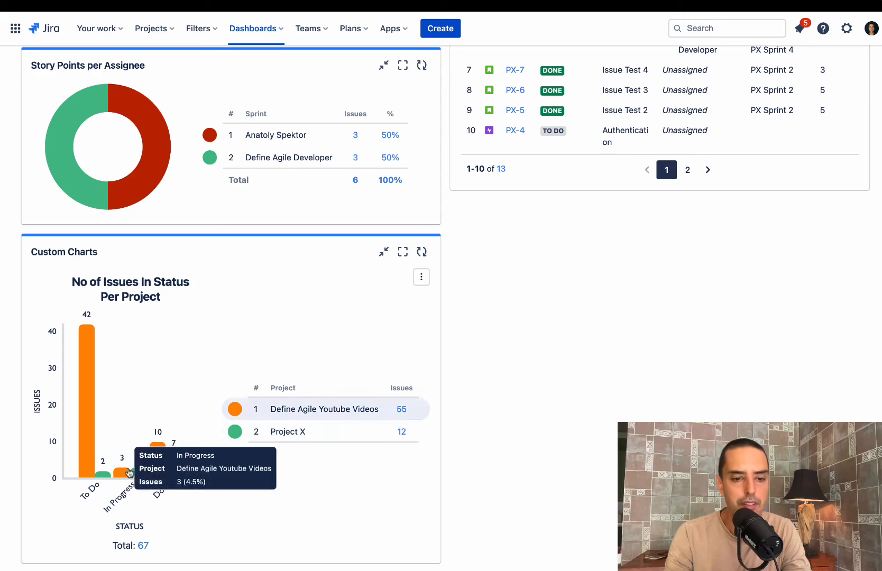
pyautogui.moveTo(85, 357)
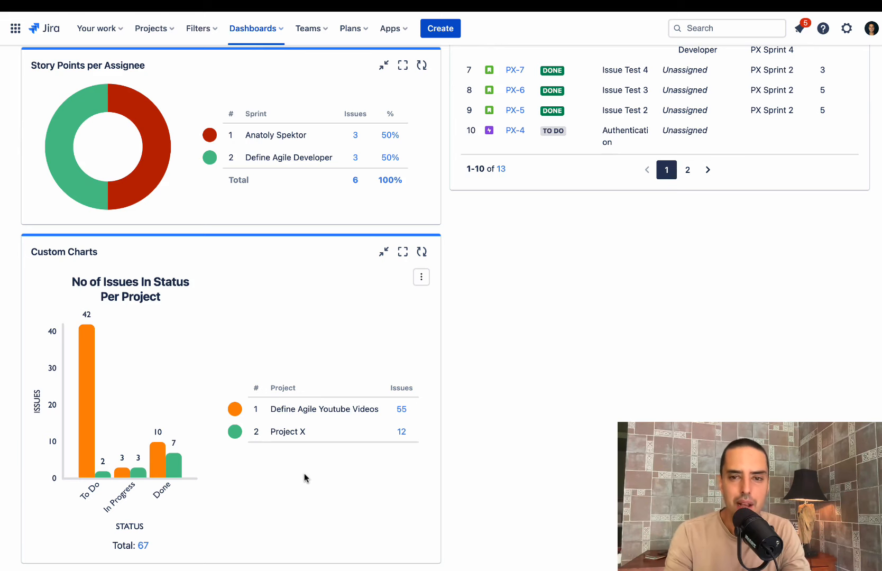
# - Switch the Agile Dashboard to editing and search the available gadgets for "custom"
pyautogui.scroll(10, 304, 473)
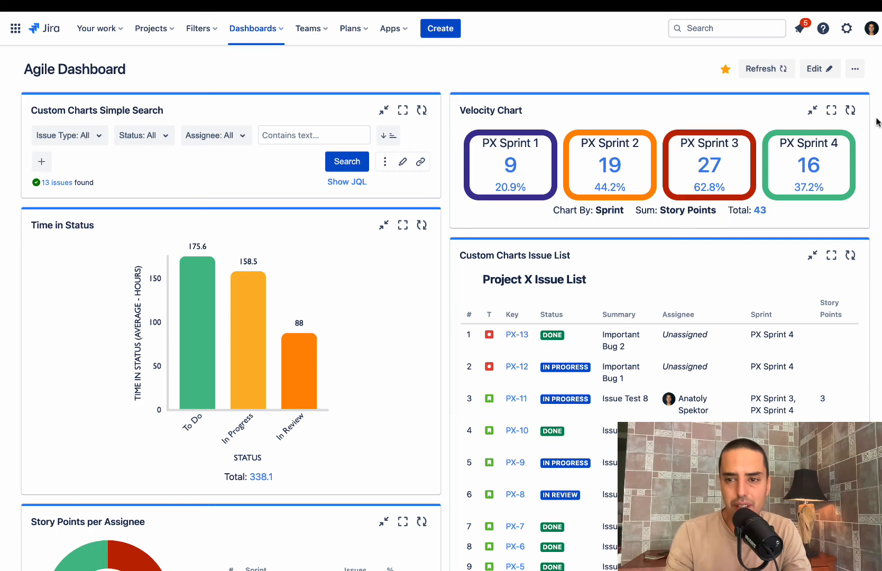
pyautogui.click(814, 69)
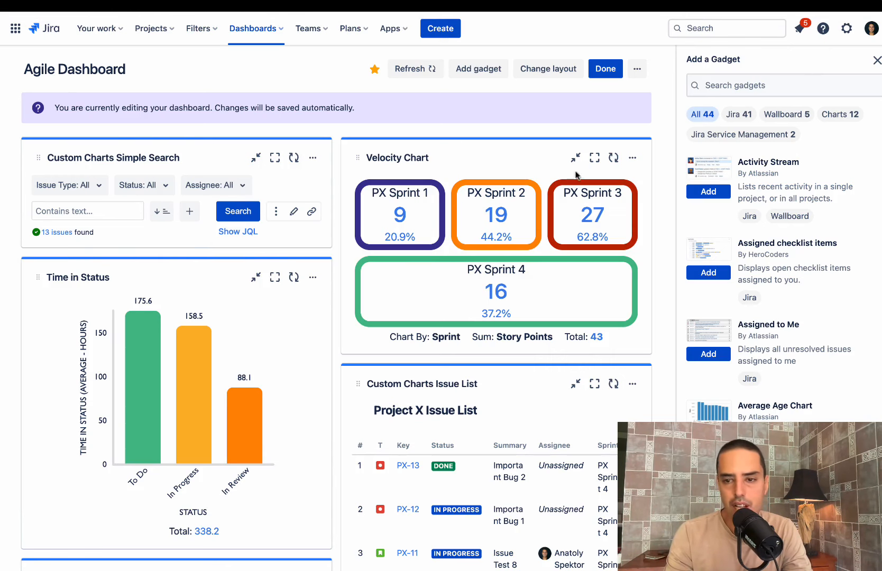
pyautogui.click(754, 85)
pyautogui.write('custom')
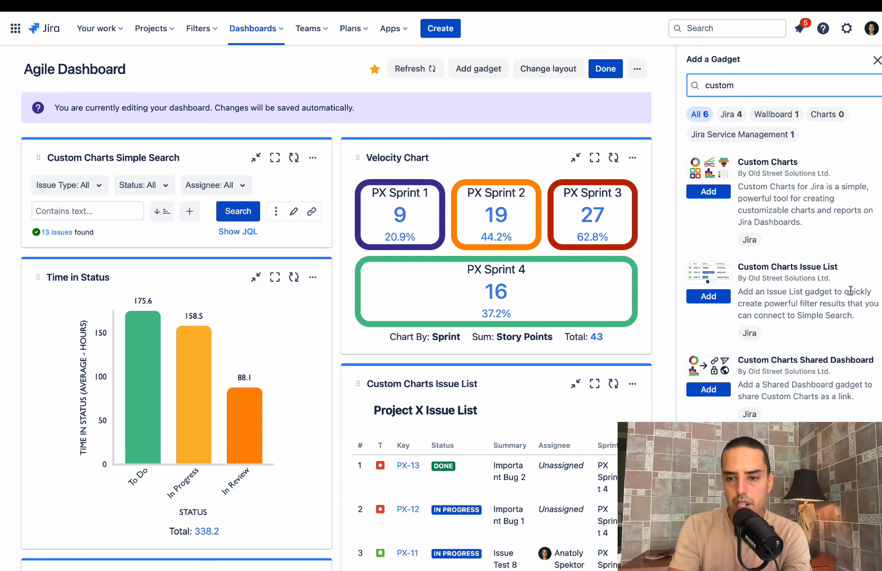
pyautogui.scroll(-3, 795, 286)
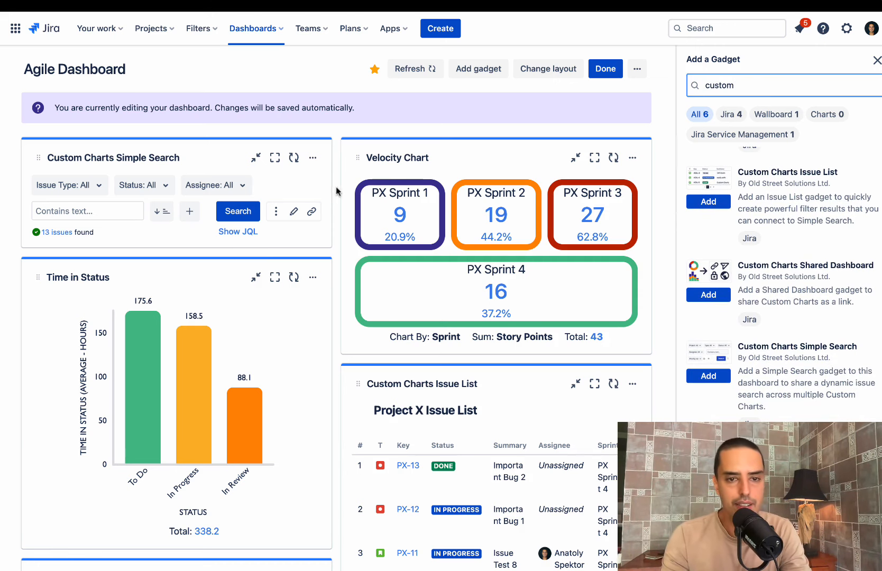
# - Open the configuration of the Custom Charts Simple Search gadget and review its project choices and source types
pyautogui.click(313, 158)
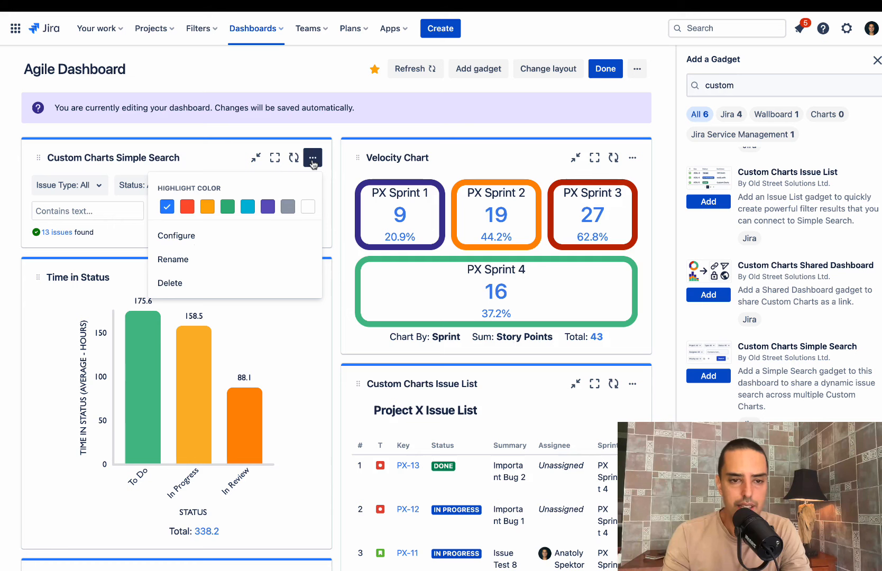
pyautogui.click(181, 241)
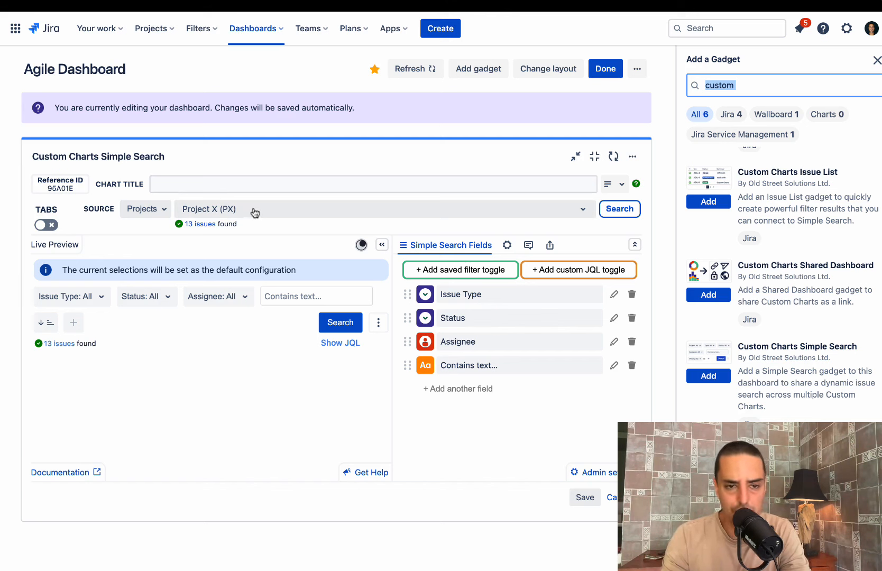
pyautogui.click(285, 210)
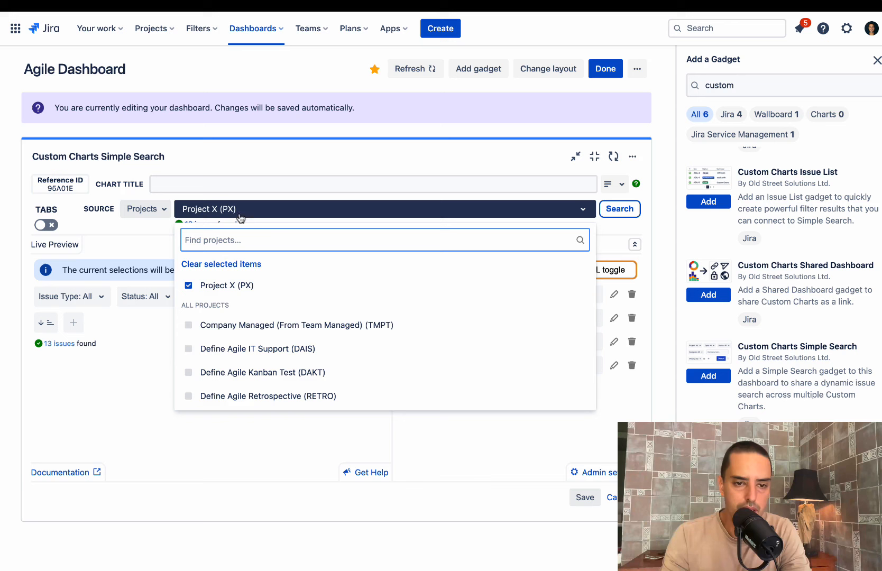
pyautogui.click(138, 233)
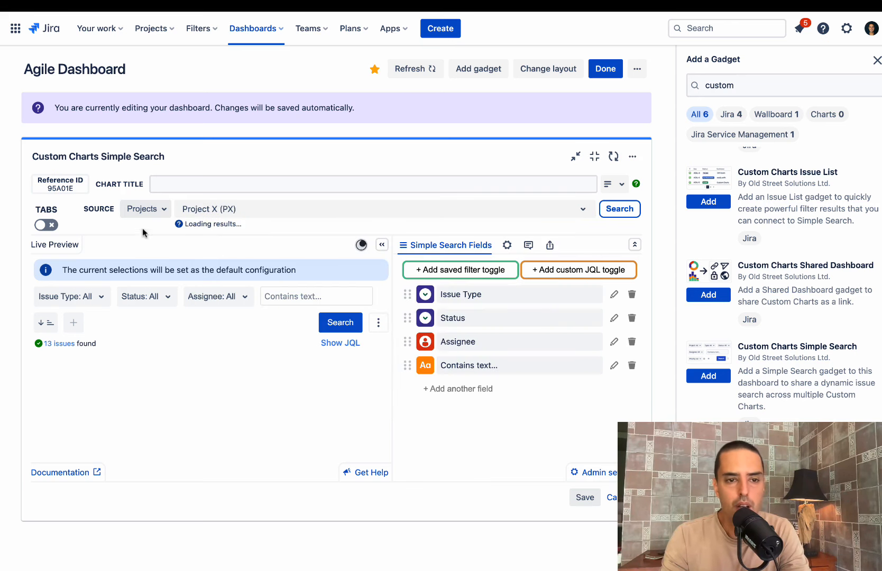
pyautogui.click(156, 210)
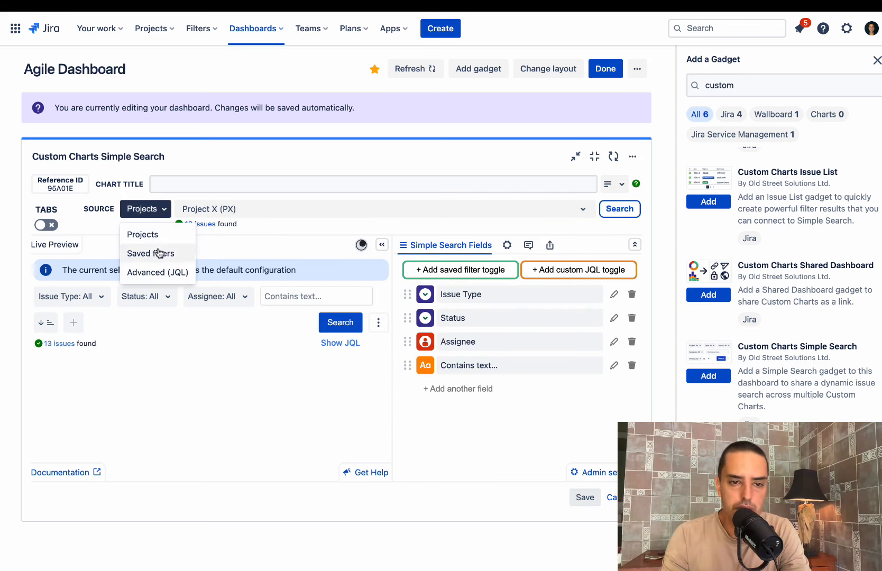
pyautogui.click(97, 232)
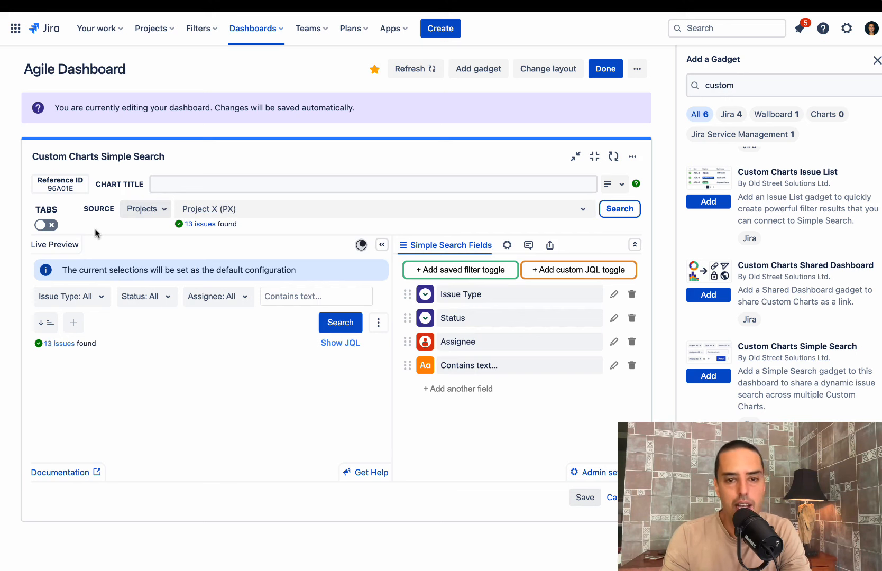
# - Add another field row without a chosen field to the Simple Search fields and save the gadget
pyautogui.click(465, 388)
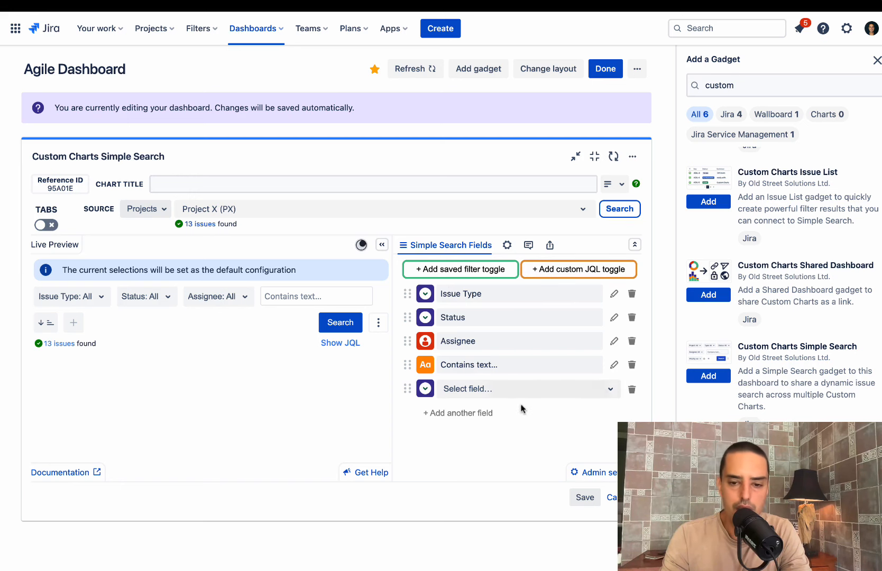
pyautogui.click(584, 499)
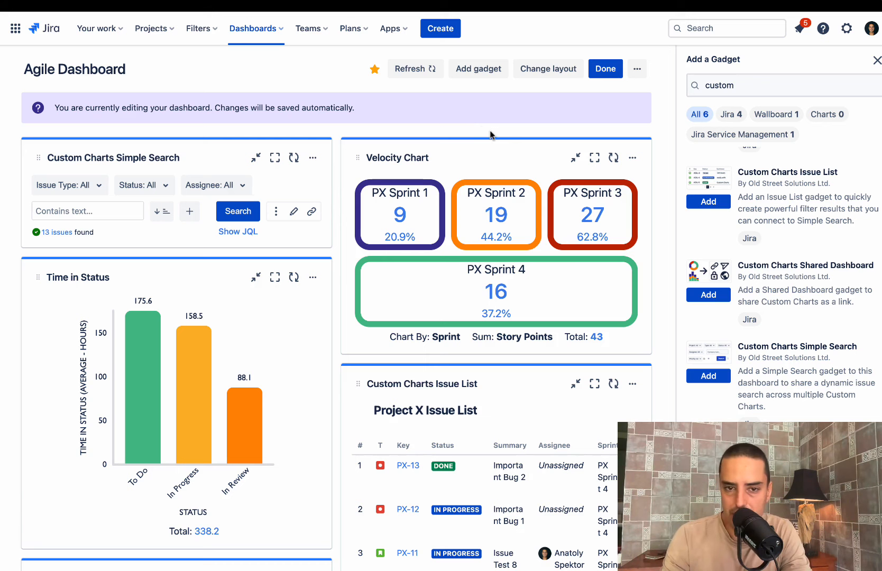
# - Open the configuration of the Velocity Chart gadget and review its available chart types and source options
pyautogui.click(633, 159)
pyautogui.click(505, 234)
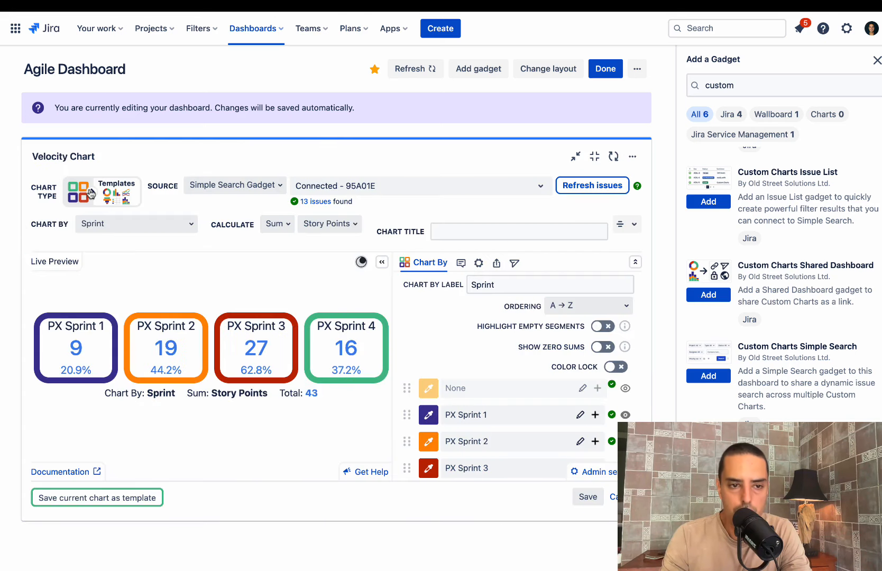
pyautogui.click(91, 193)
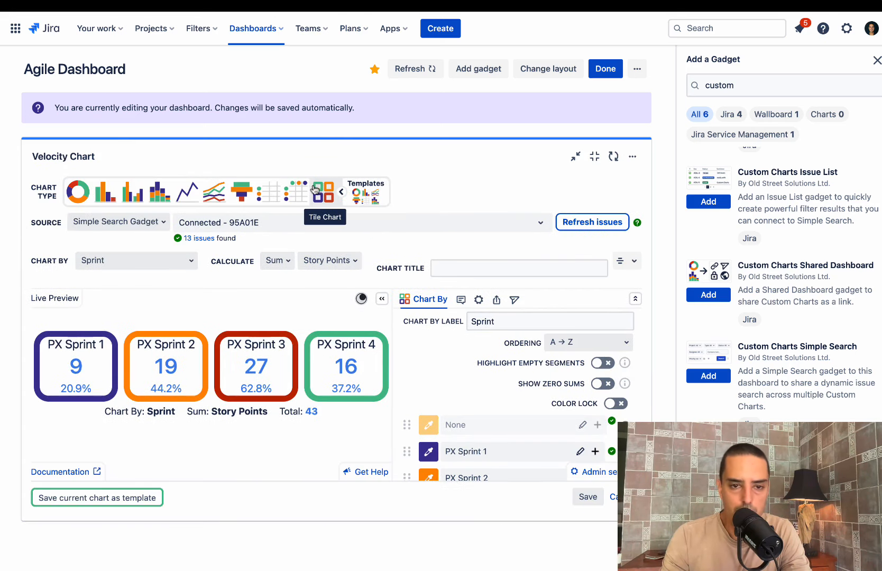
pyautogui.click(157, 222)
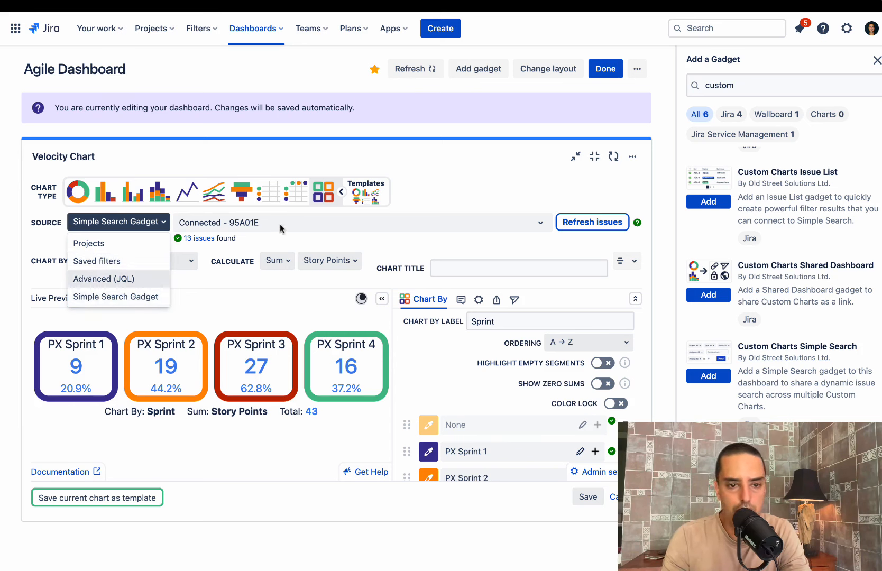
pyautogui.click(419, 201)
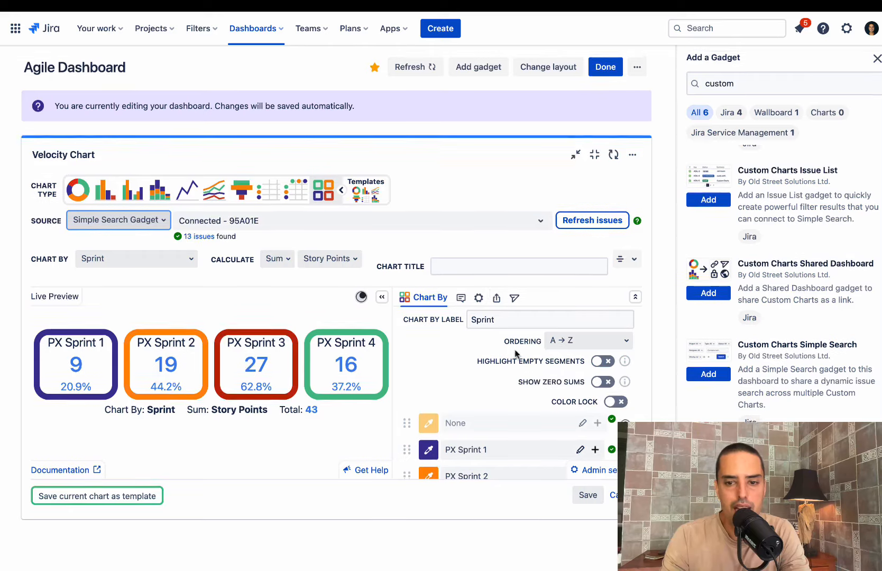
# - Review the sprint segments in the Velocity Chart's Chart By settings and save the gadget
pyautogui.scroll(-2, 527, 399)
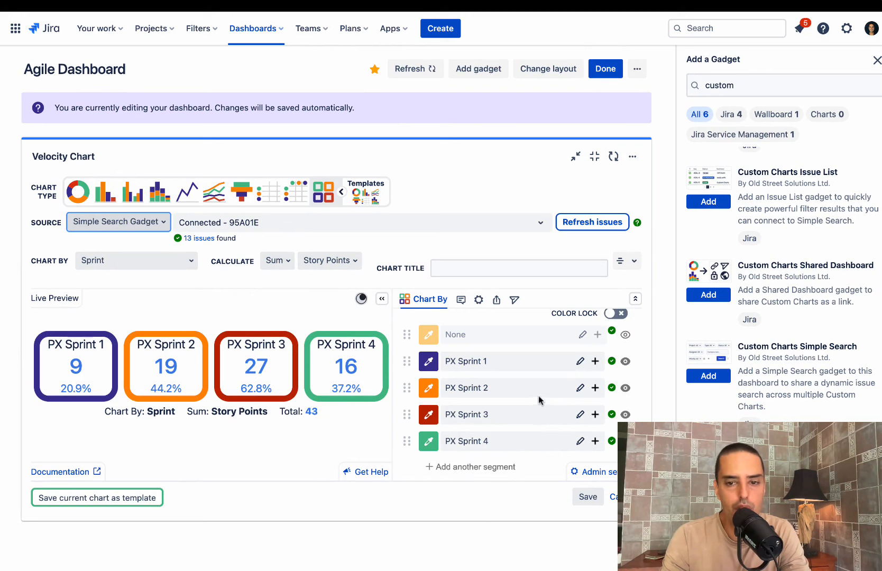
pyautogui.scroll(1, 538, 395)
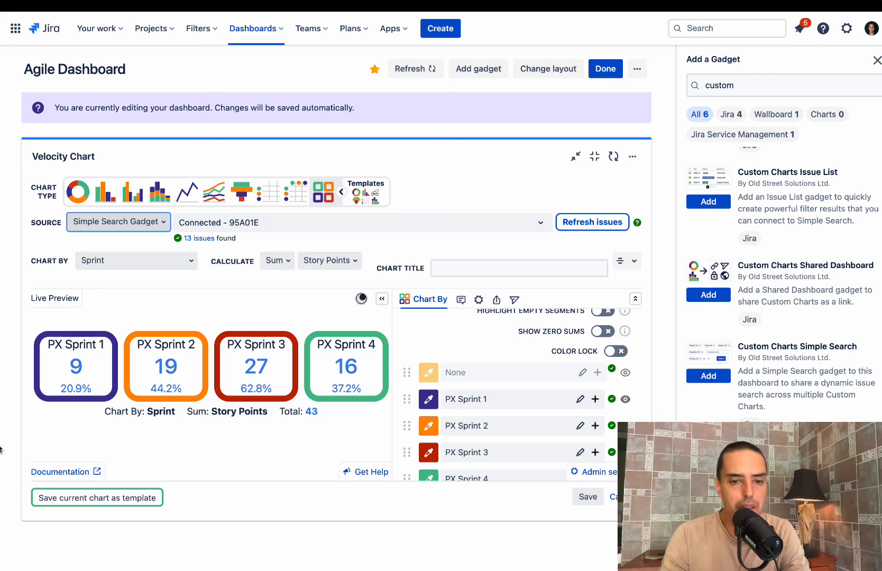
pyautogui.click(589, 498)
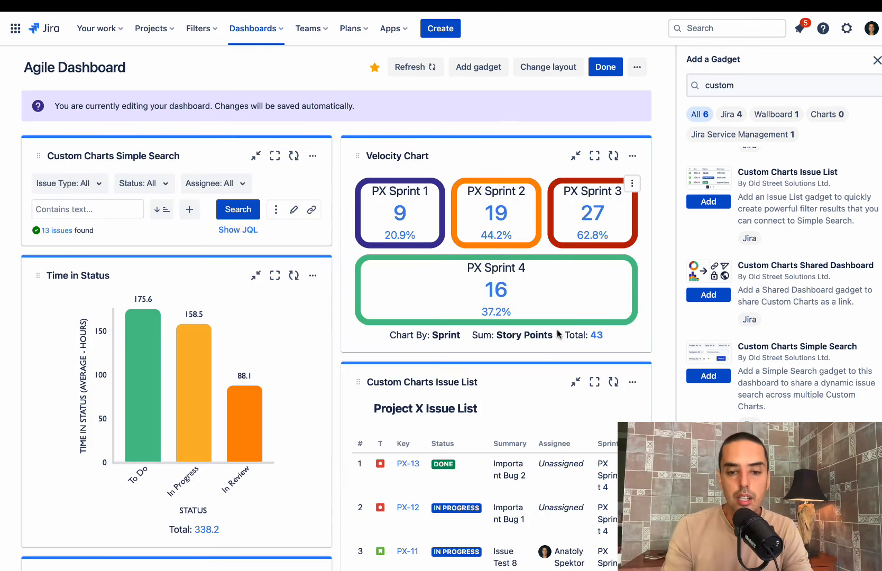
# - Open the configuration of the Custom Charts Issue List gadget and review its source options
pyautogui.scroll(-3, 556, 334)
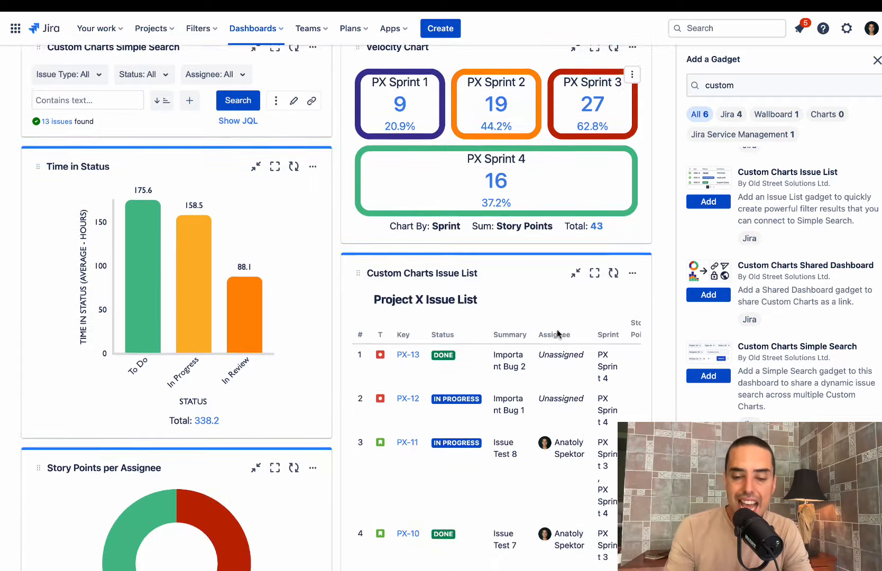
pyautogui.scroll(-3, 557, 333)
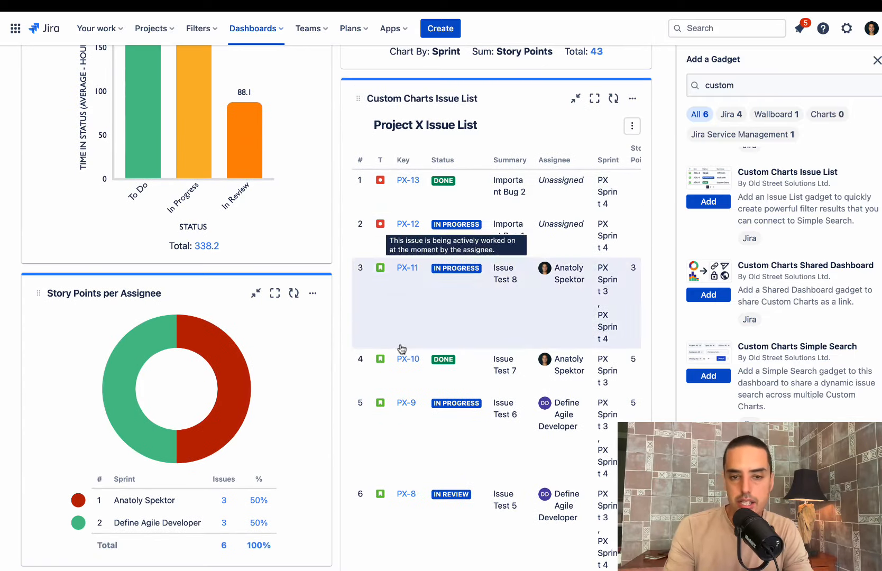
pyautogui.scroll(-1, 490, 419)
pyautogui.scroll(7, 490, 420)
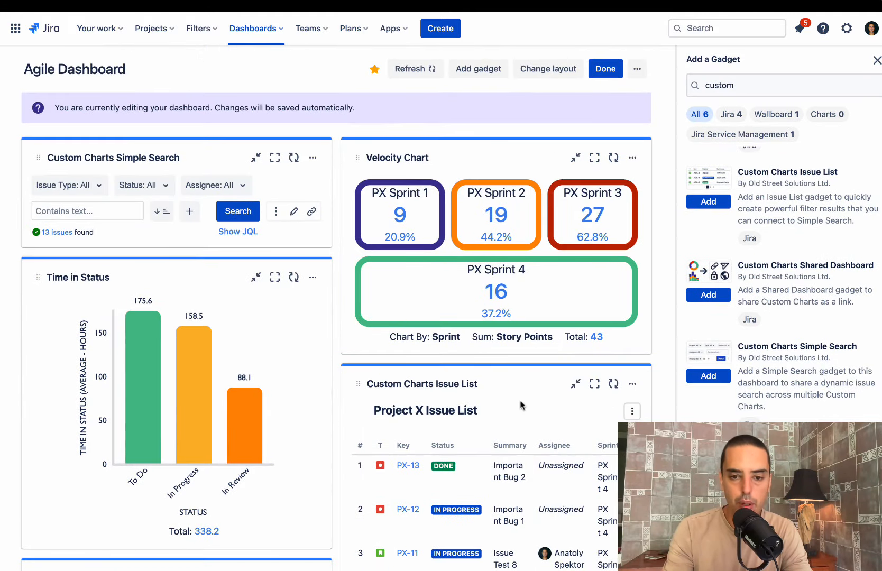
pyautogui.click(632, 384)
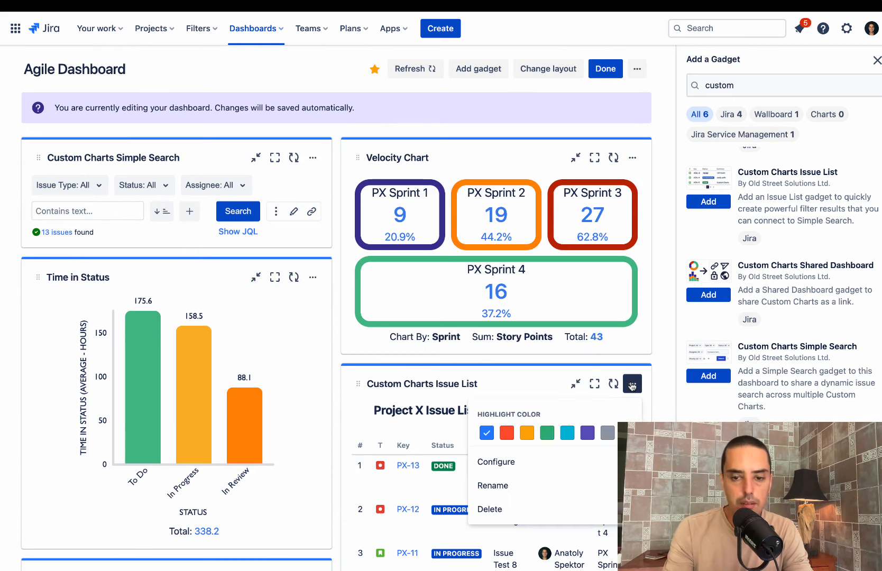
pyautogui.click(502, 463)
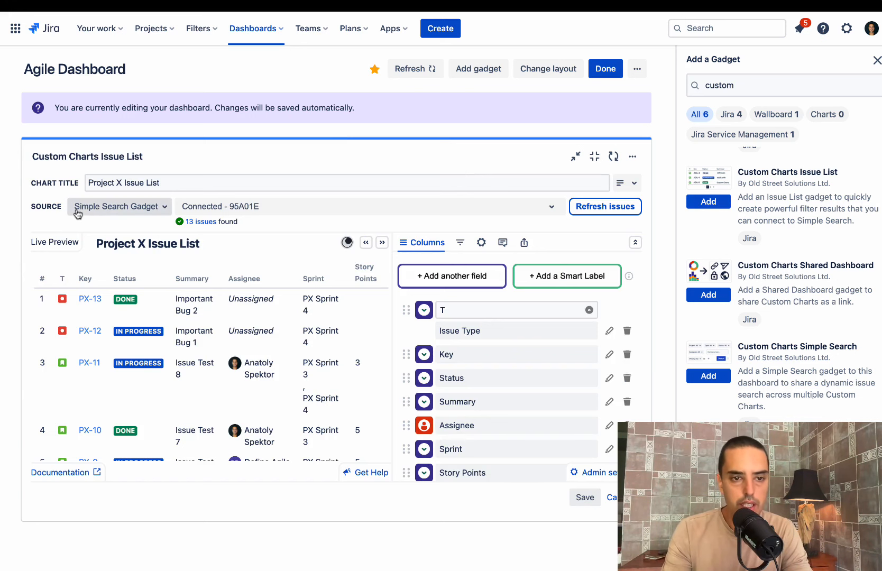
pyautogui.click(160, 207)
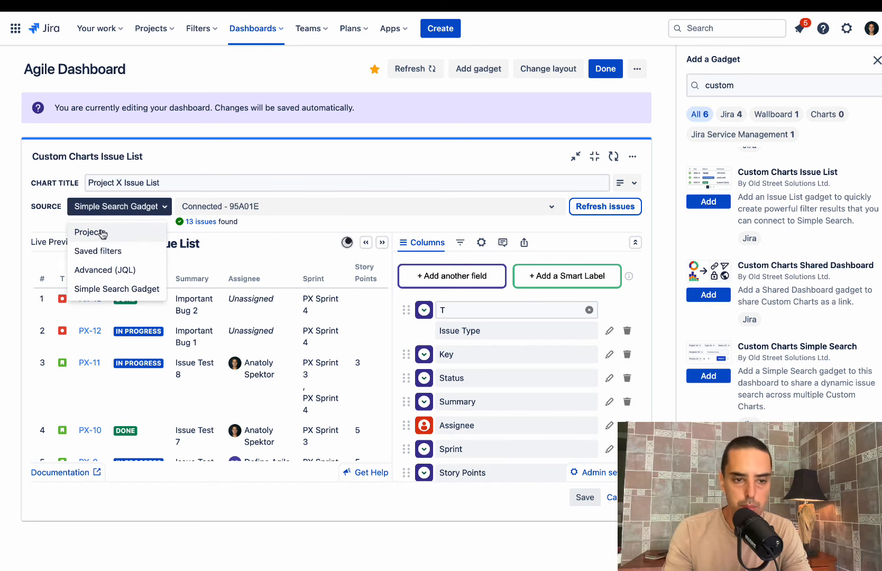
pyautogui.click(34, 229)
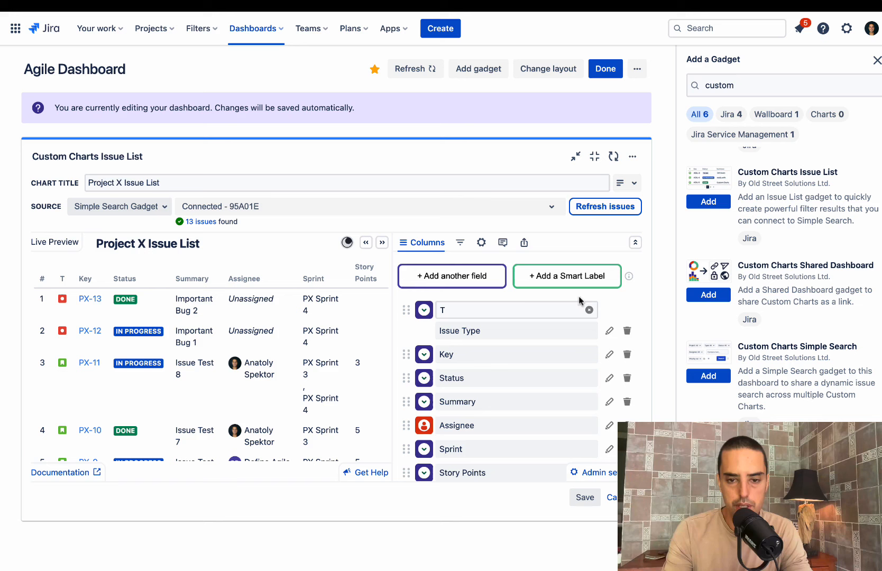
# - Review the column fields and live preview of the Project X Issue List, then save it and finish editing the dashboard
pyautogui.scroll(-2, 607, 295)
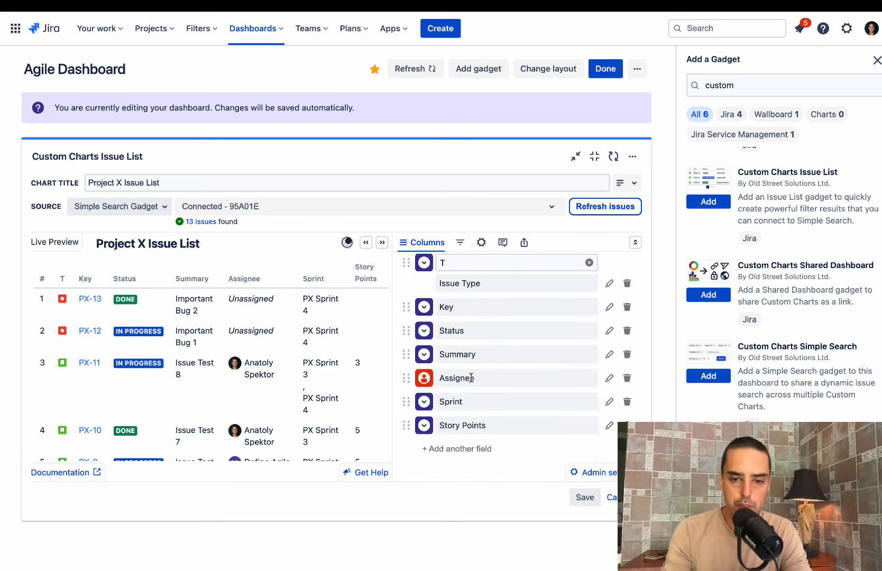
pyautogui.scroll(2, 470, 377)
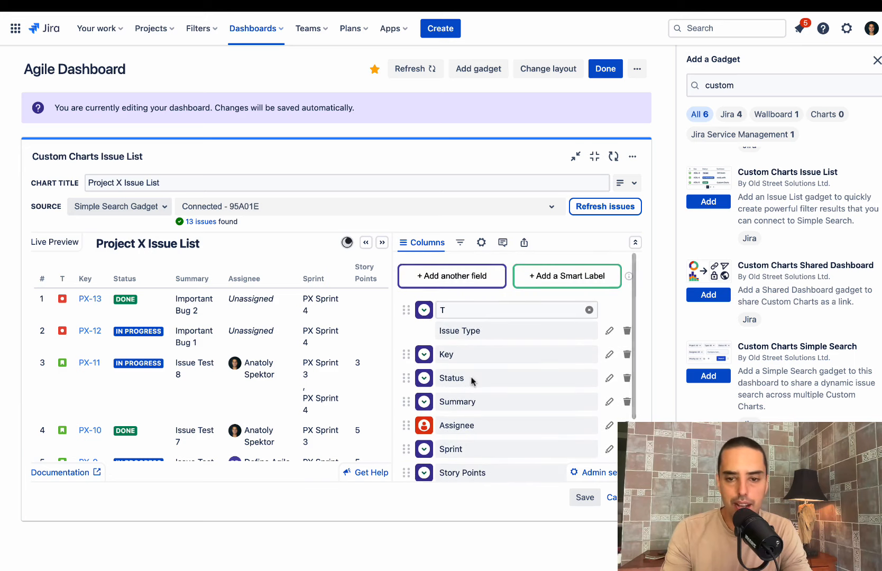
pyautogui.scroll(-2, 572, 399)
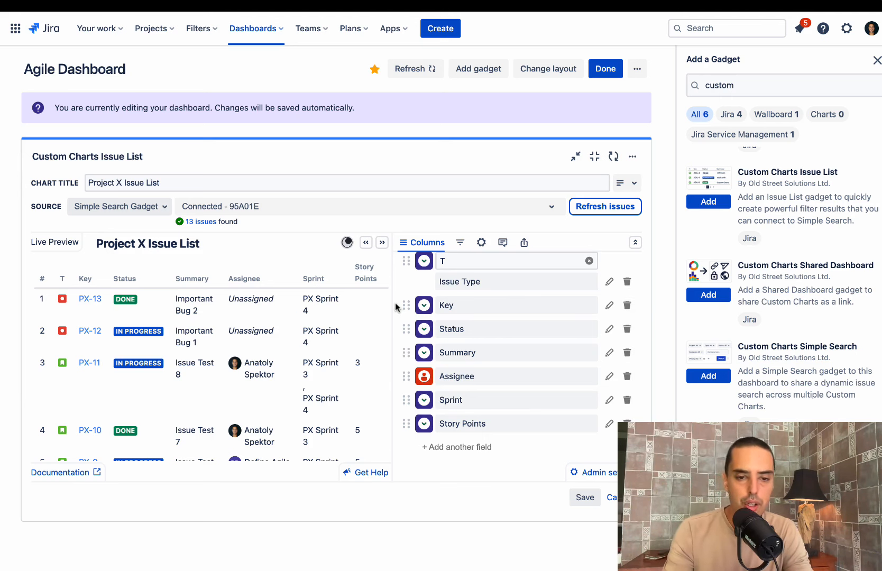
pyautogui.scroll(-2, 315, 294)
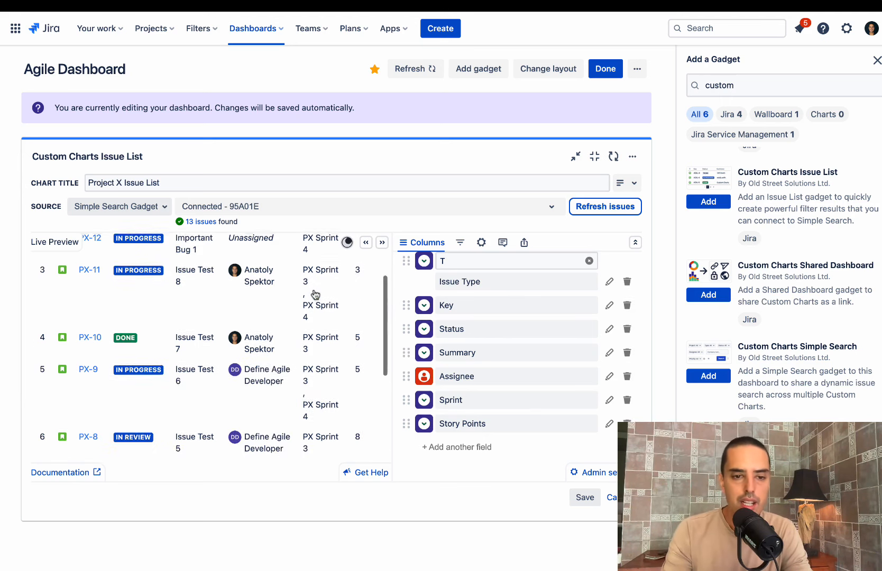
pyautogui.click(587, 497)
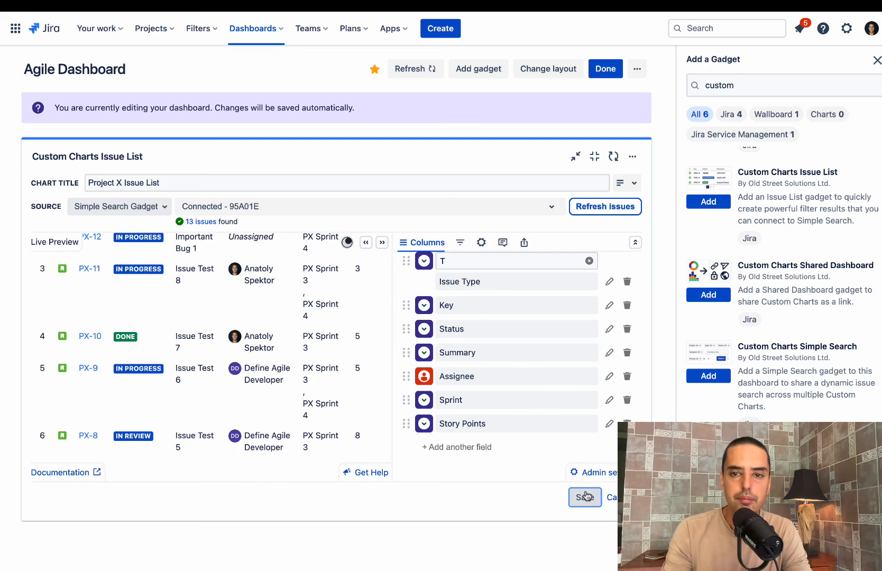
pyautogui.click(605, 69)
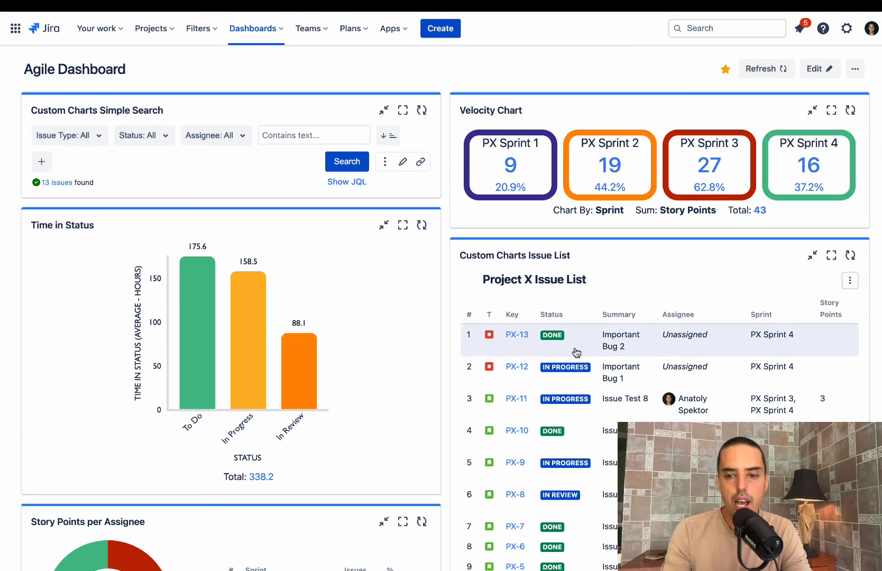
# - Filter the dashboard by the Blocked status in the Custom Charts Simple Search gadget
pyautogui.scroll(-3, 576, 352)
pyautogui.scroll(1, 576, 353)
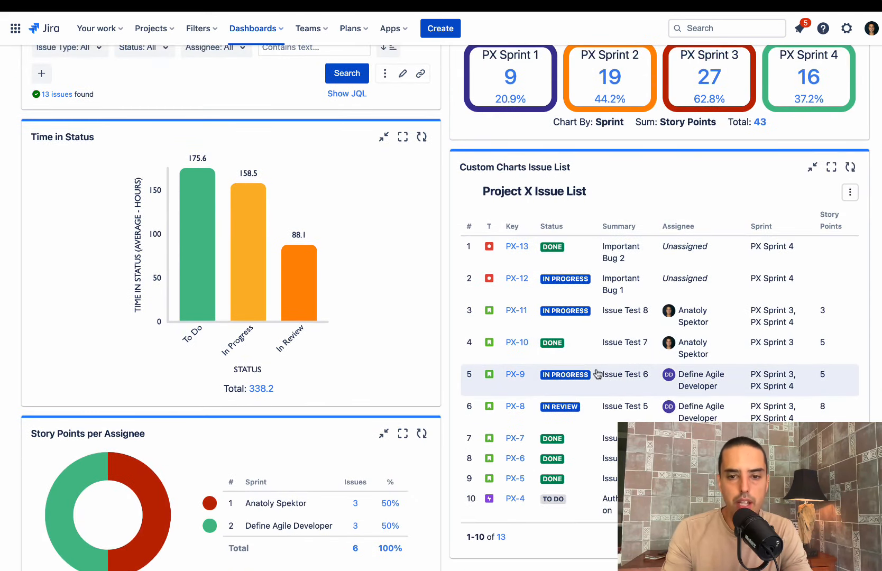
pyautogui.scroll(3, 597, 374)
pyautogui.click(157, 136)
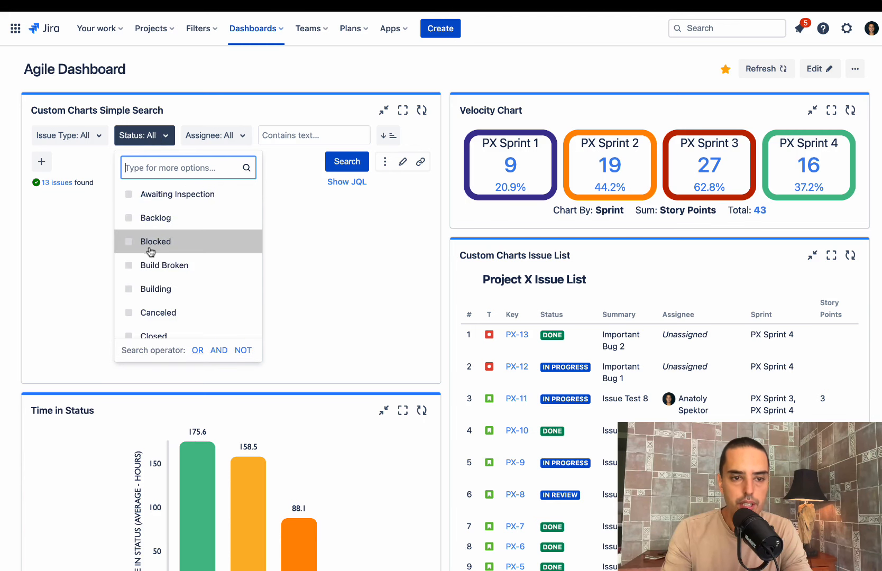
pyautogui.click(129, 242)
pyautogui.click(316, 273)
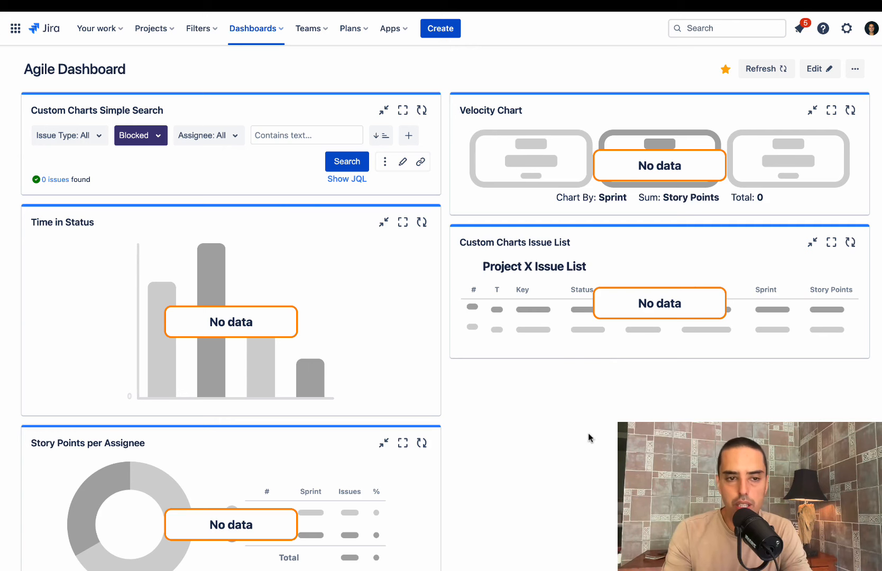
# - Clear the status filter in the Simple Search gadget and rerun the search for all statuses
pyautogui.click(157, 135)
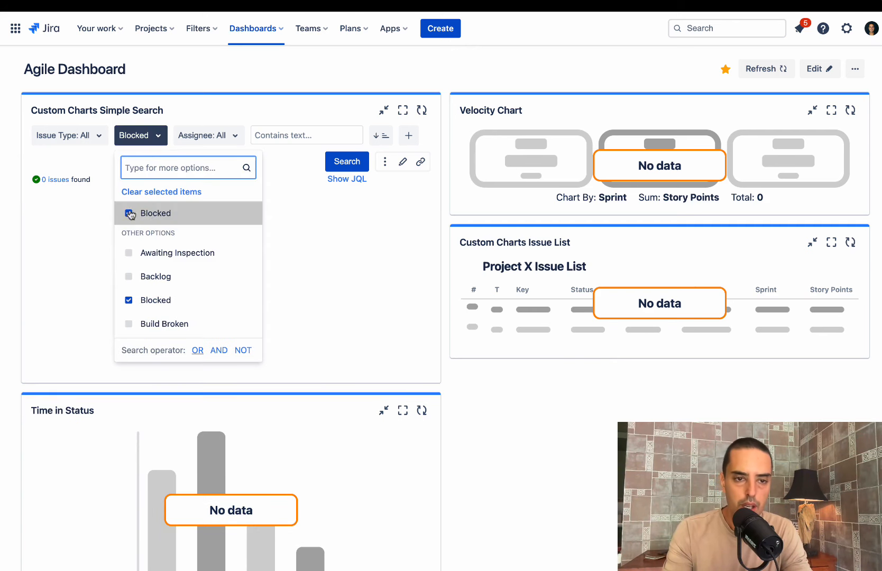
pyautogui.click(256, 191)
pyautogui.click(346, 161)
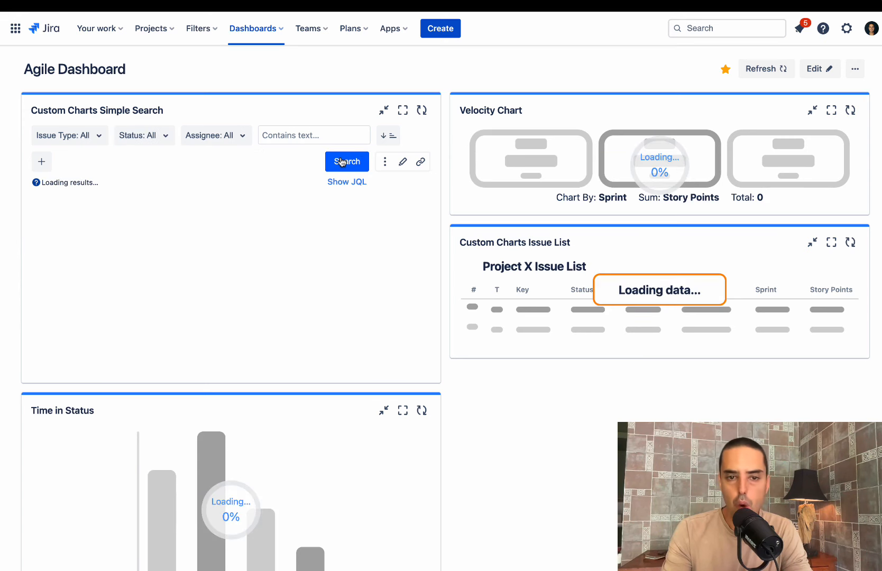
# - Open the configuration of the Time in Status gadget and expand its available chart types
pyautogui.scroll(-3, 577, 185)
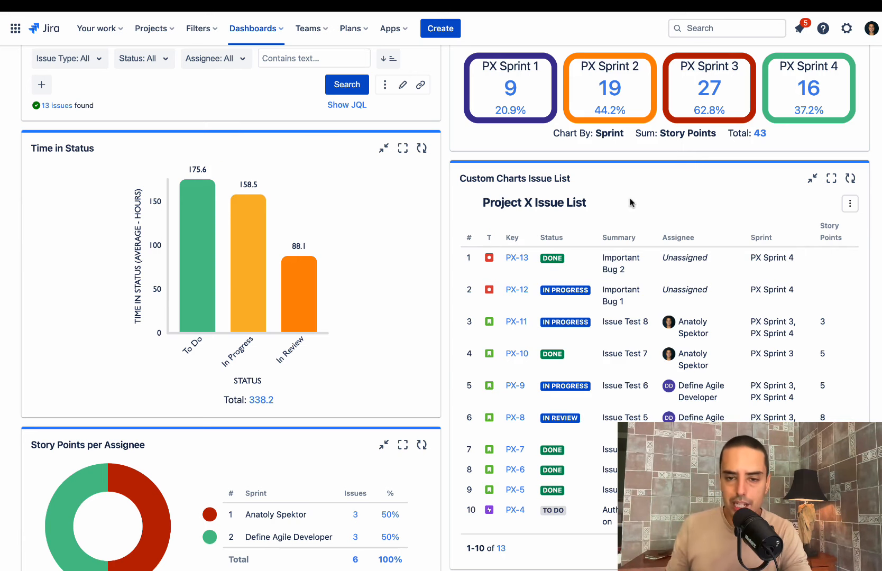
pyautogui.scroll(-2, 631, 202)
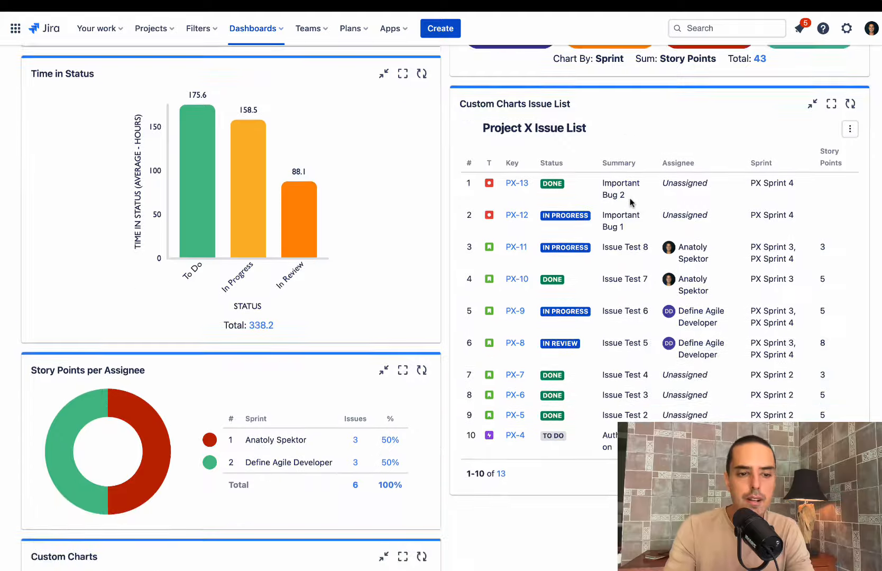
pyautogui.scroll(-2, 269, 439)
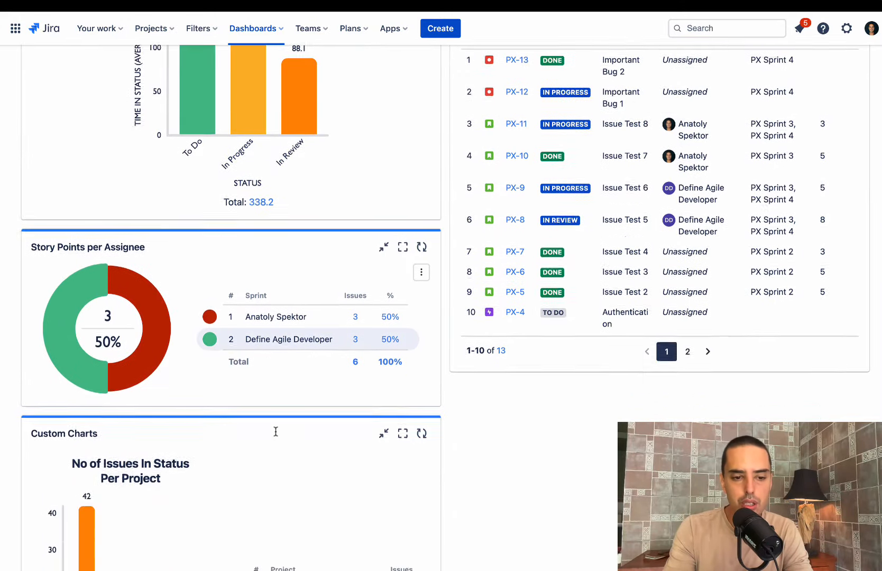
pyautogui.scroll(5, 274, 431)
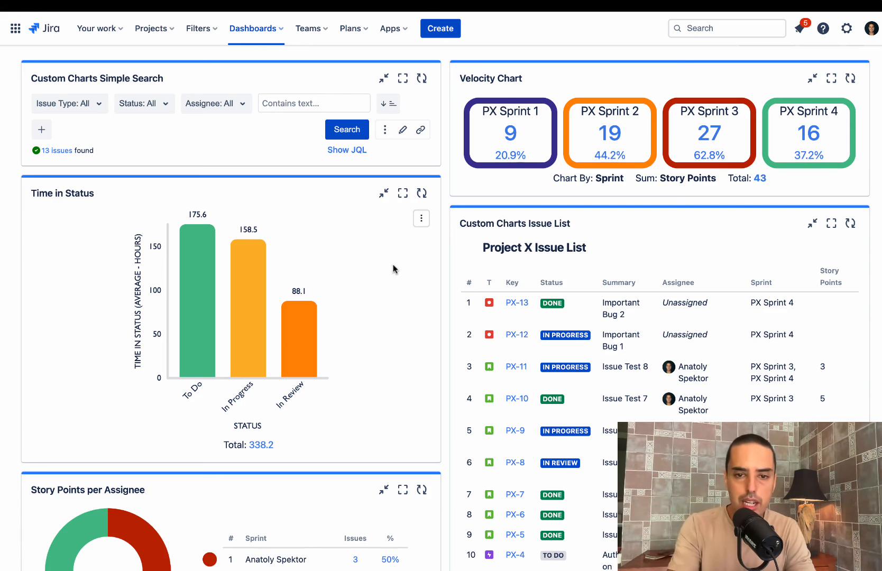
pyautogui.click(421, 218)
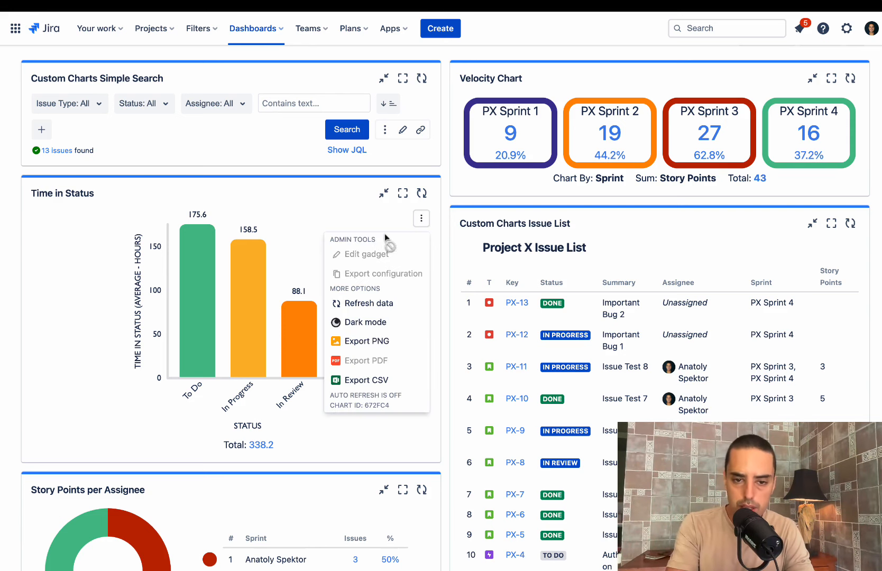
pyautogui.click(400, 195)
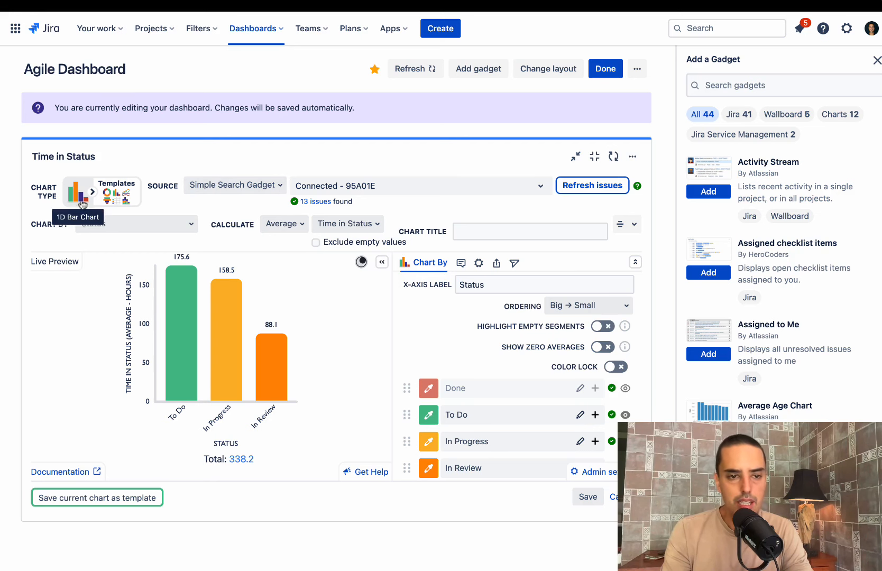
pyautogui.click(92, 192)
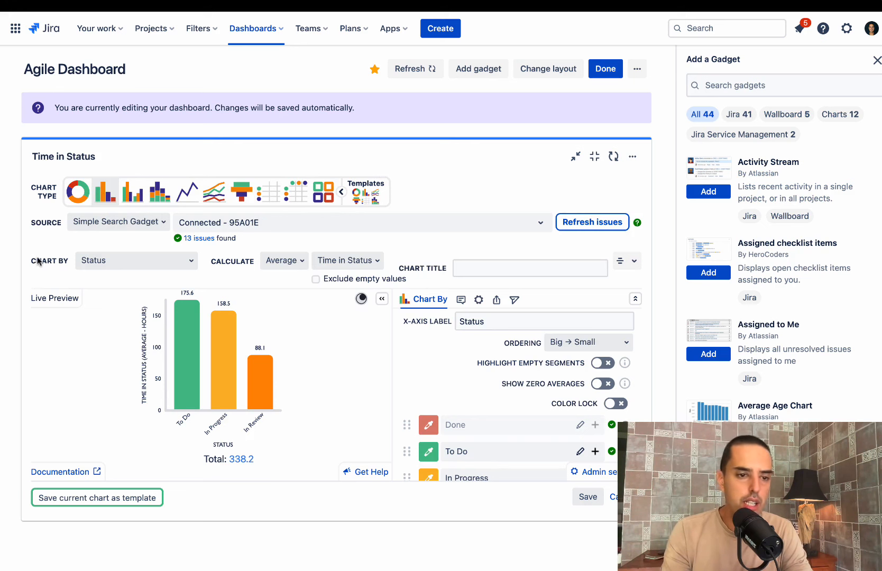
# - Choose Average as the Time in Status calculation, then save the gadget and finish editing the dashboard
pyautogui.click(286, 266)
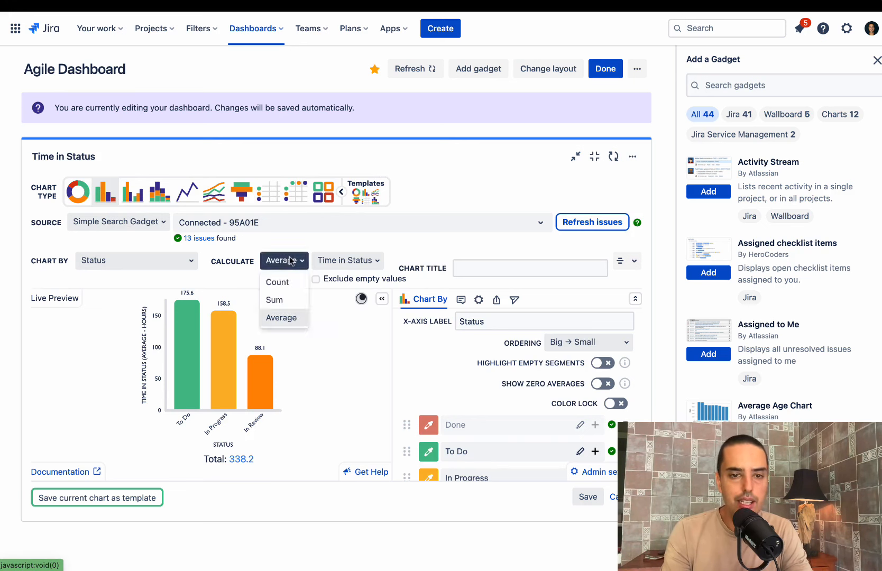
pyautogui.click(290, 325)
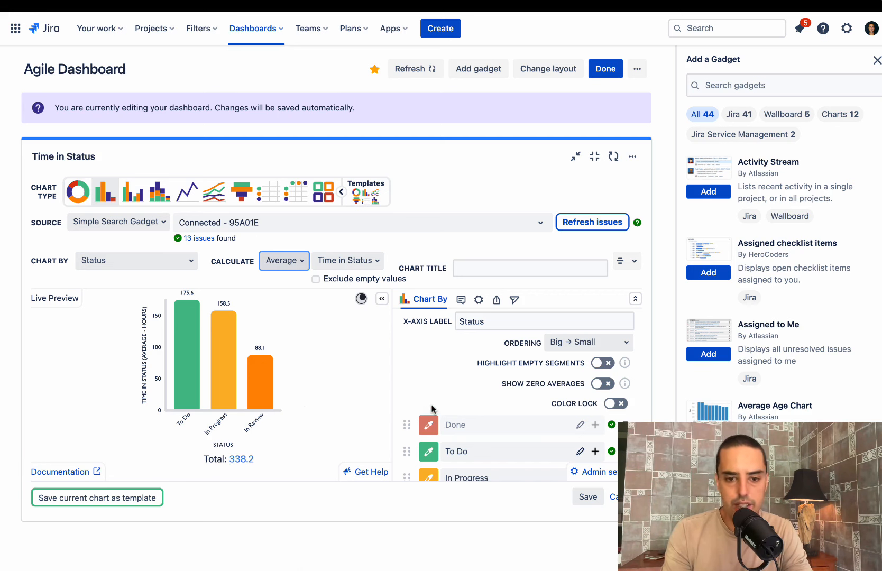
pyautogui.scroll(-2, 432, 408)
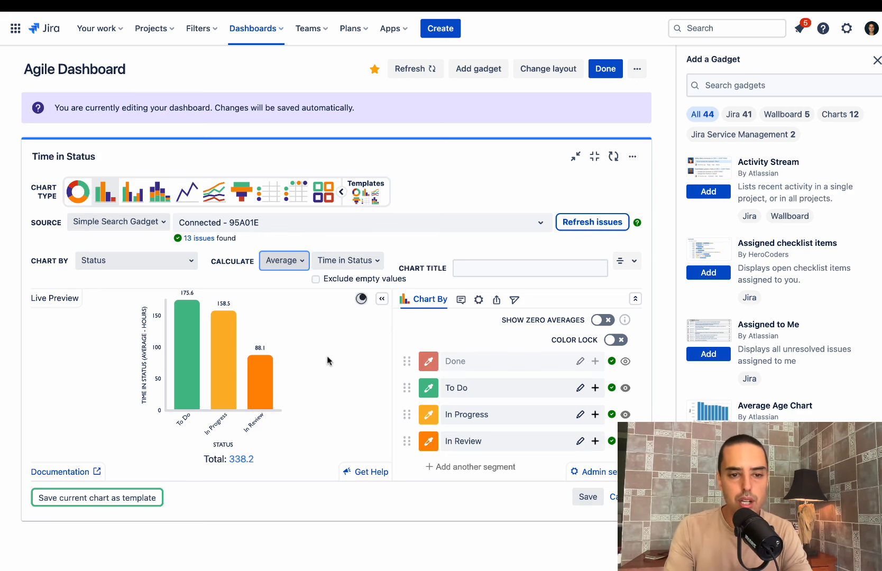
pyautogui.moveTo(175, 340)
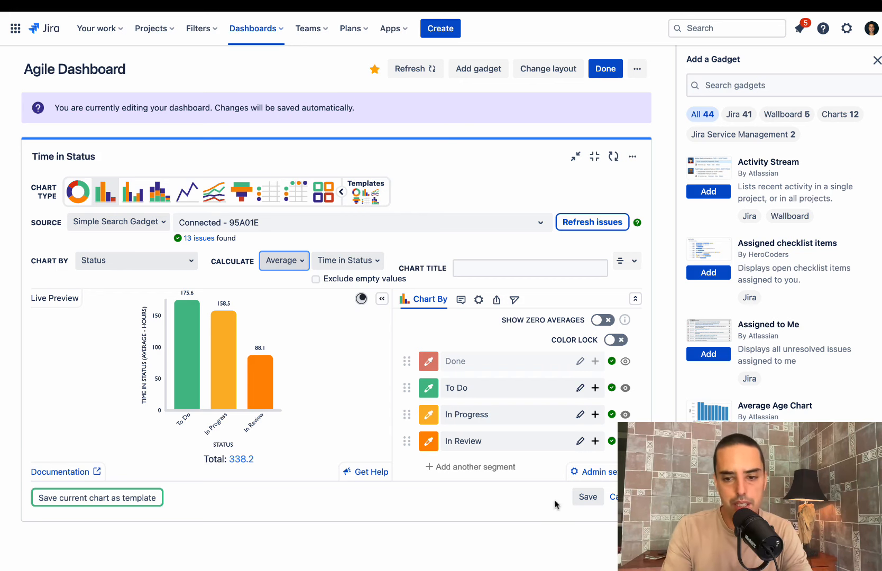
pyautogui.click(588, 497)
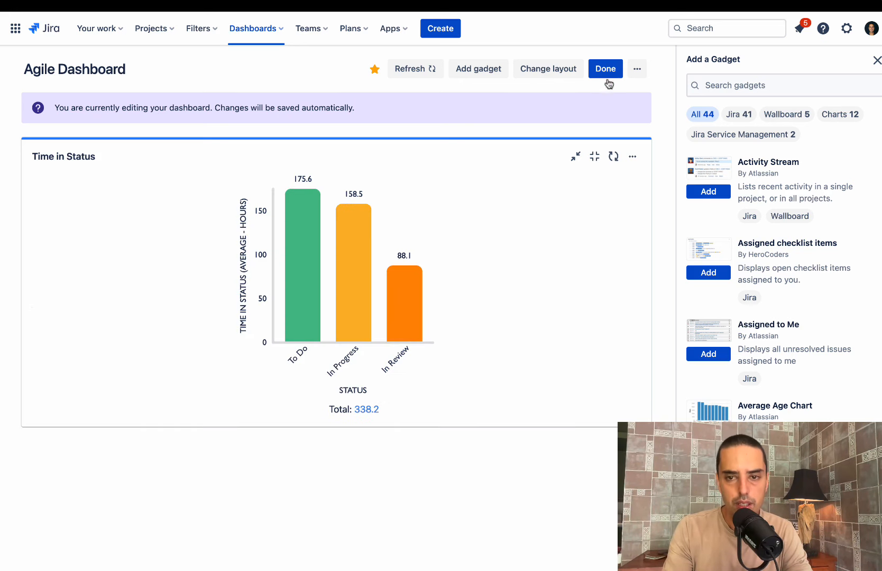
pyautogui.click(605, 69)
# - Open the configuration of the No of Issues In Status Per Project chart and review its Chart By status segments
pyautogui.scroll(-6, 608, 121)
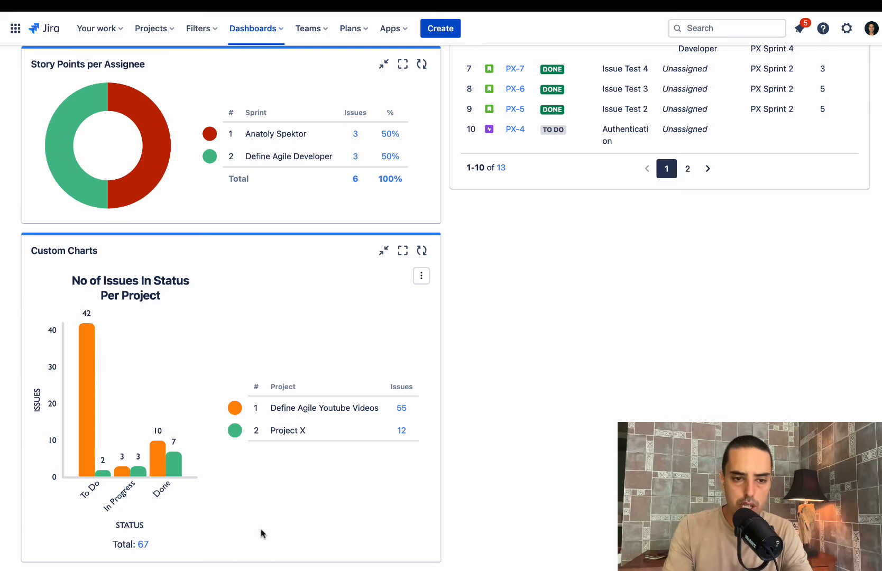
pyautogui.click(421, 275)
pyautogui.click(421, 276)
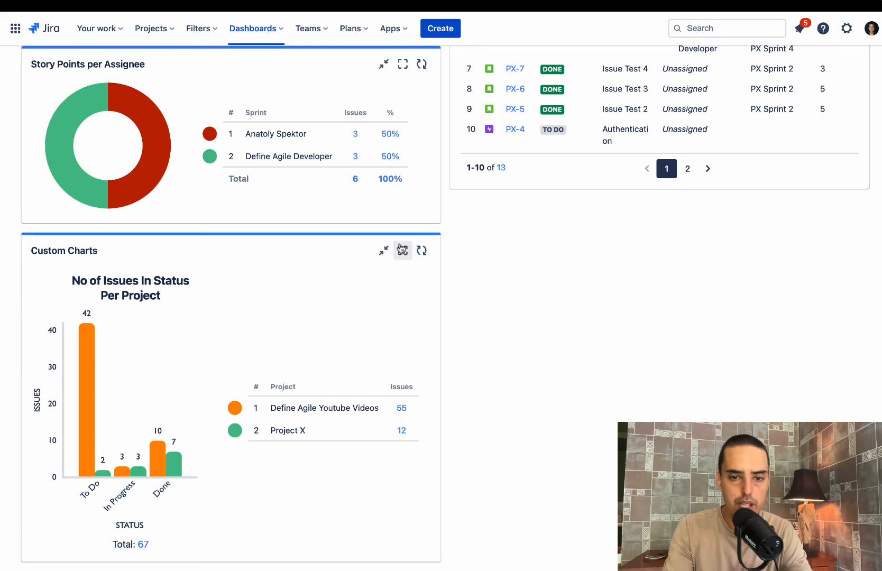
pyautogui.click(403, 250)
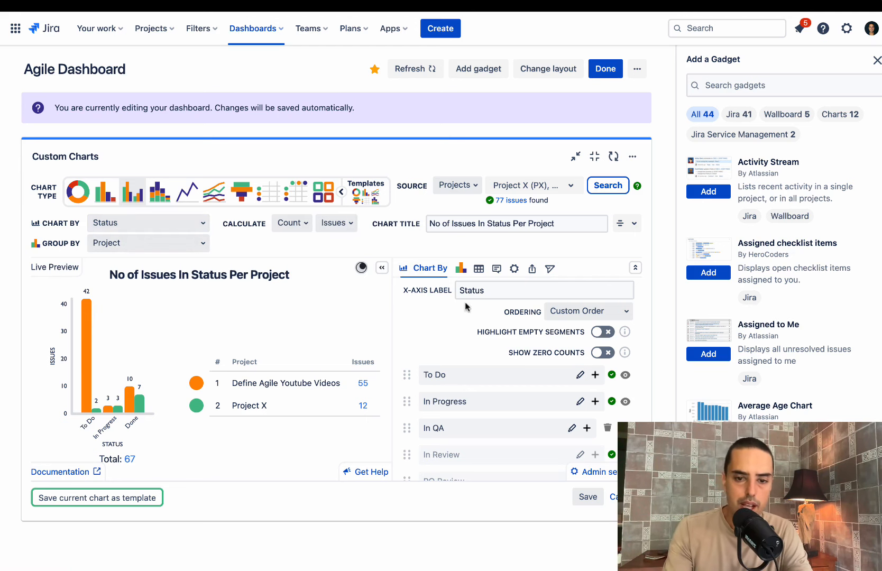
pyautogui.scroll(-3, 465, 302)
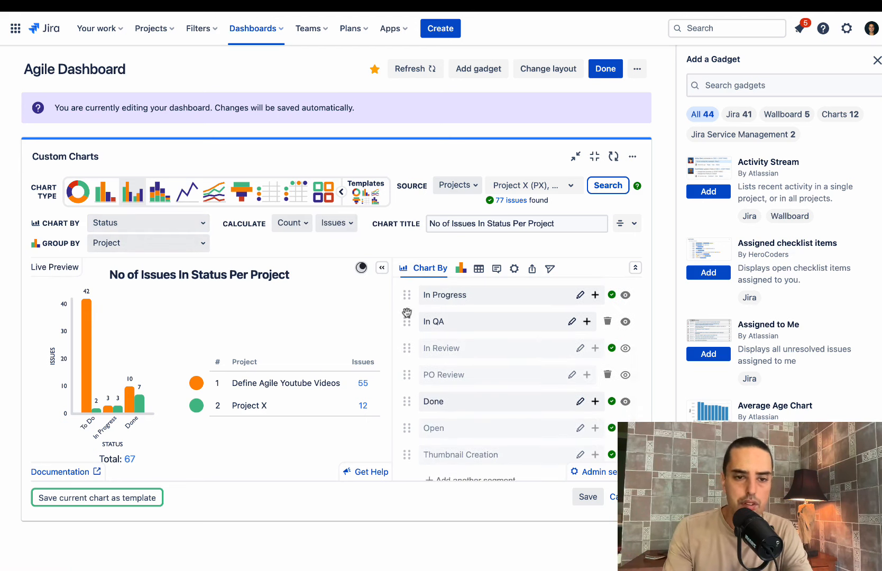
pyautogui.scroll(3, 406, 312)
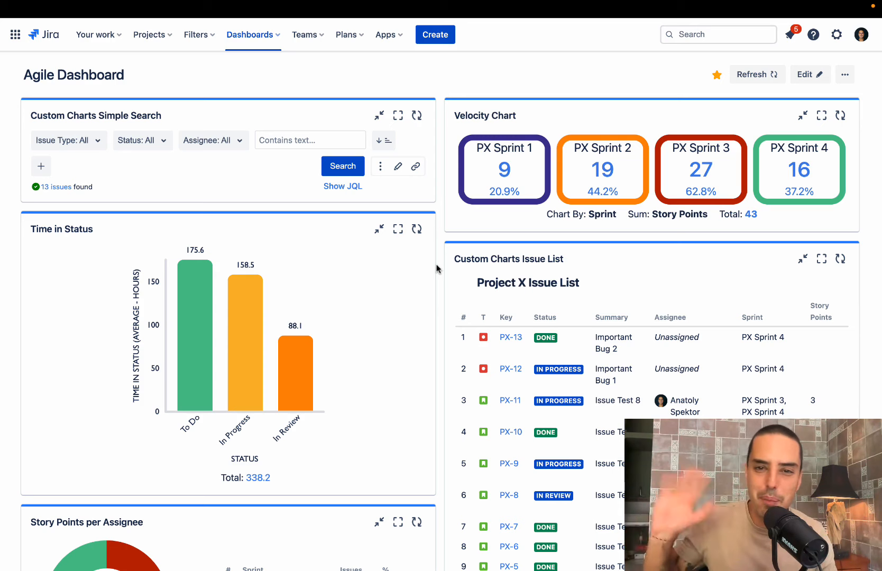
pyautogui.moveTo(712, 3)
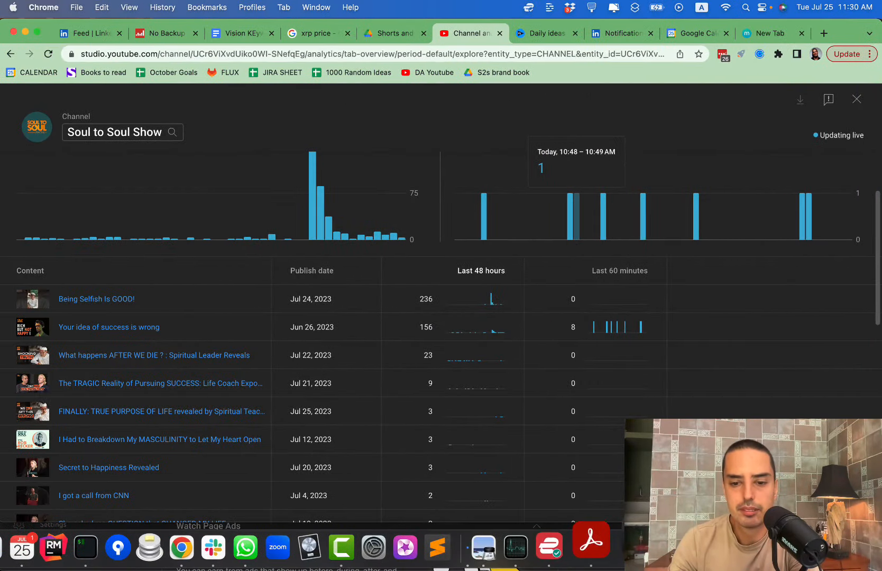
pyautogui.click(396, 535)
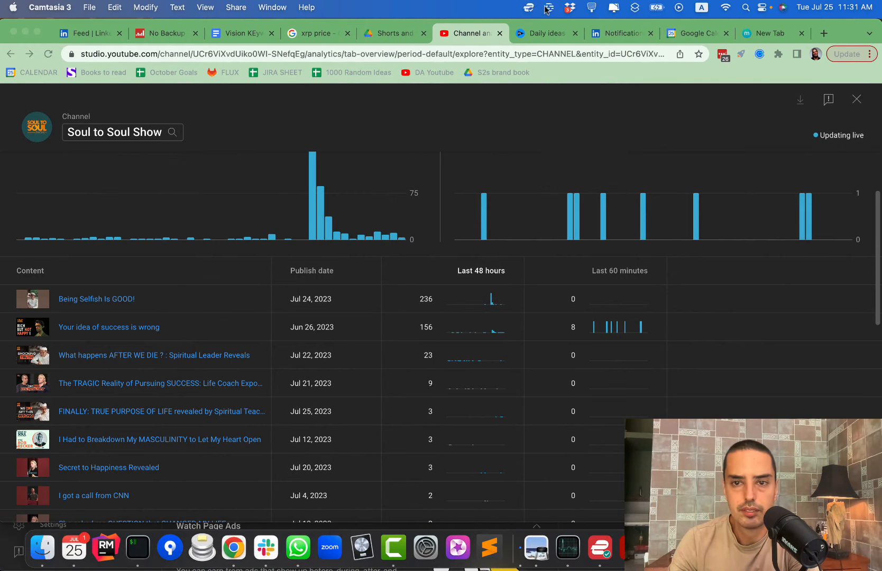
pyautogui.click(528, 8)
pyautogui.click(614, 8)
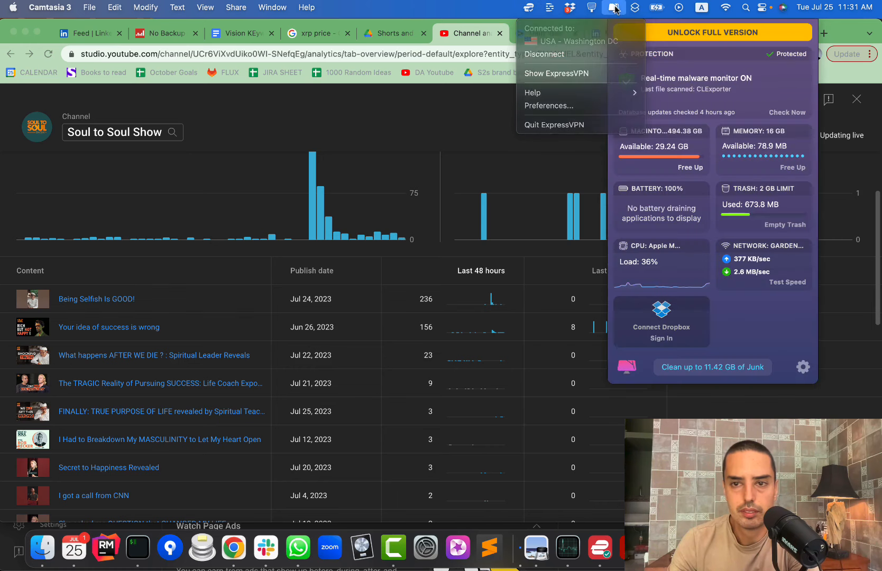
# - Quit the Hand Mirror camera preview and stop the Camtasia screen recording
pyautogui.click(591, 7)
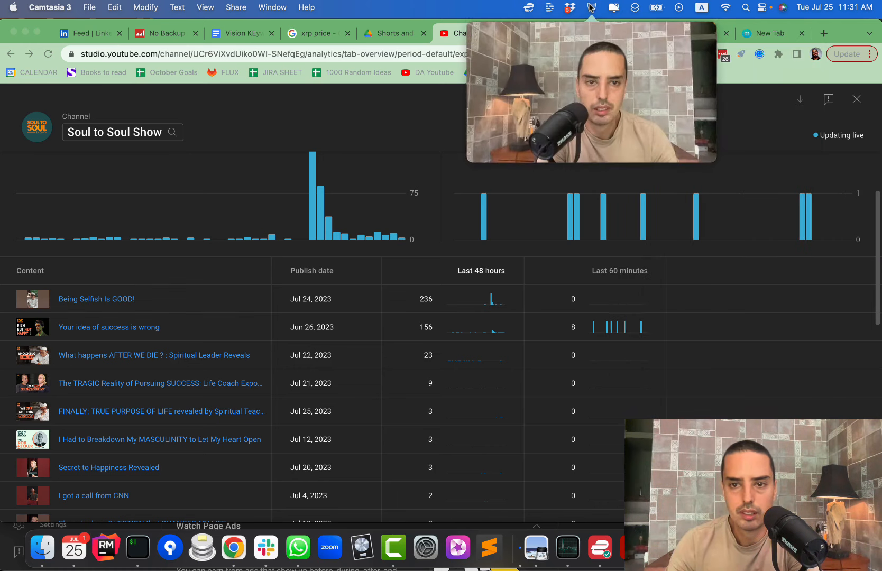
pyautogui.rightClick(591, 7)
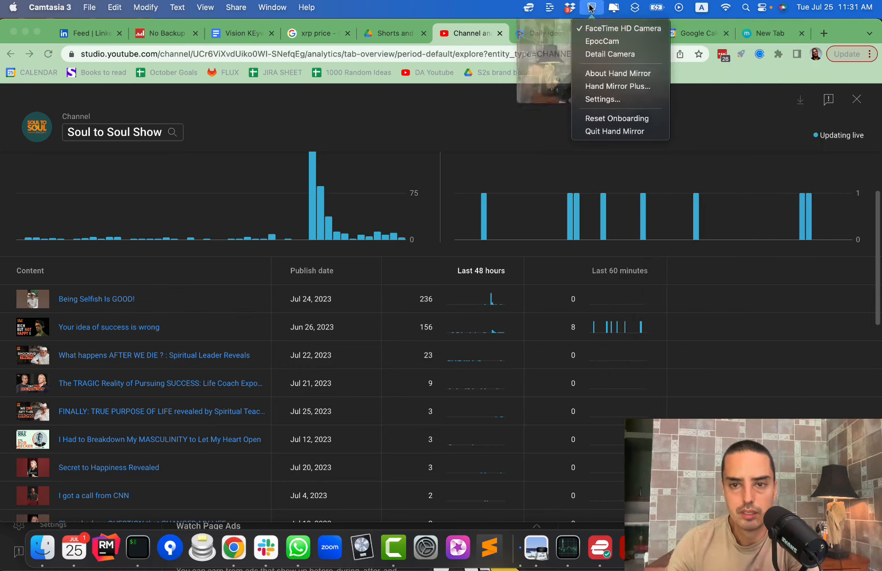
pyautogui.click(609, 131)
pyautogui.click(529, 7)
pyautogui.click(539, 28)
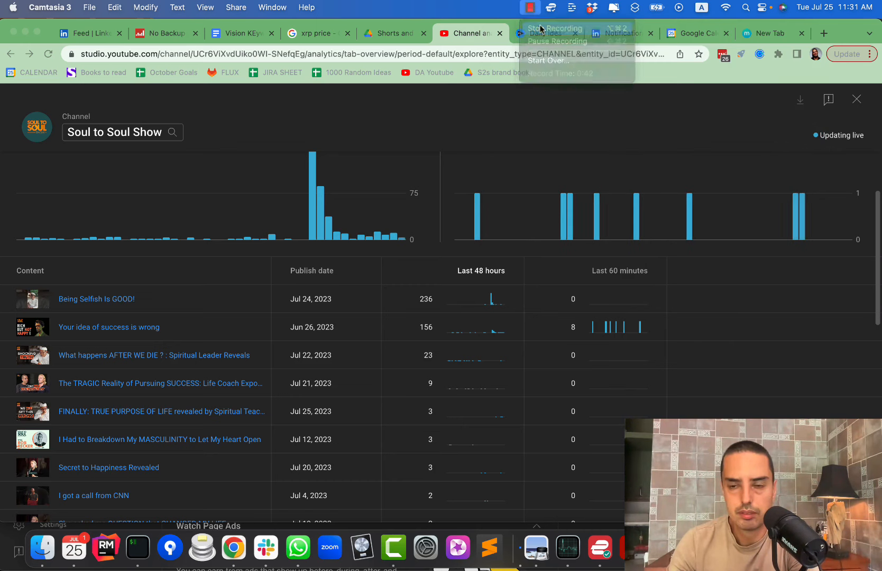